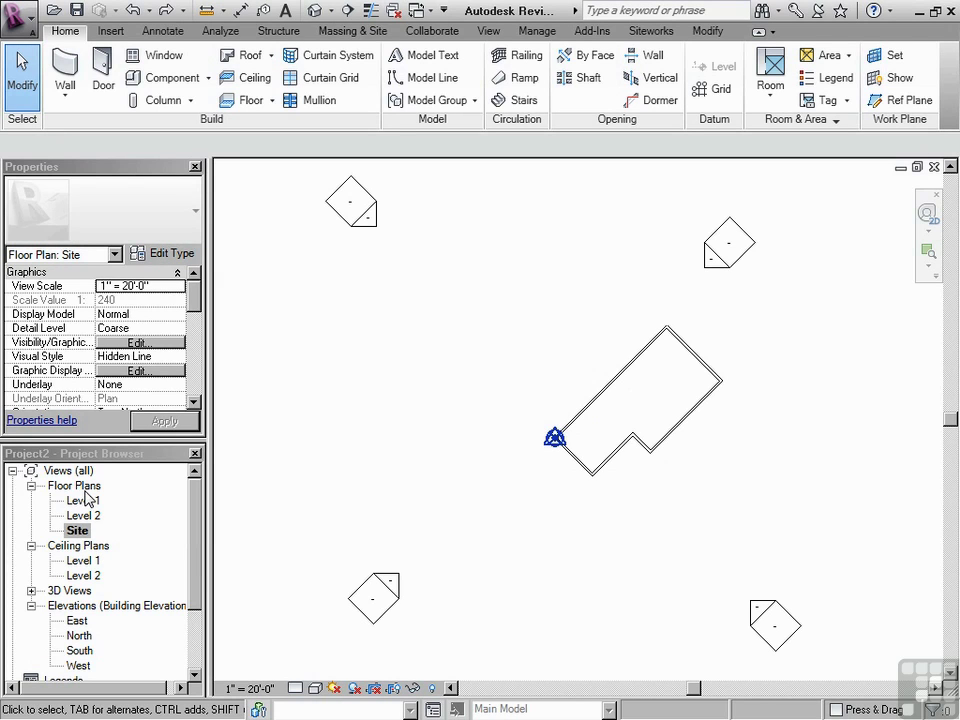
Check the project base point's north angle and look through the Level 1, Level 2 and Site plans.
left_click(114, 456)
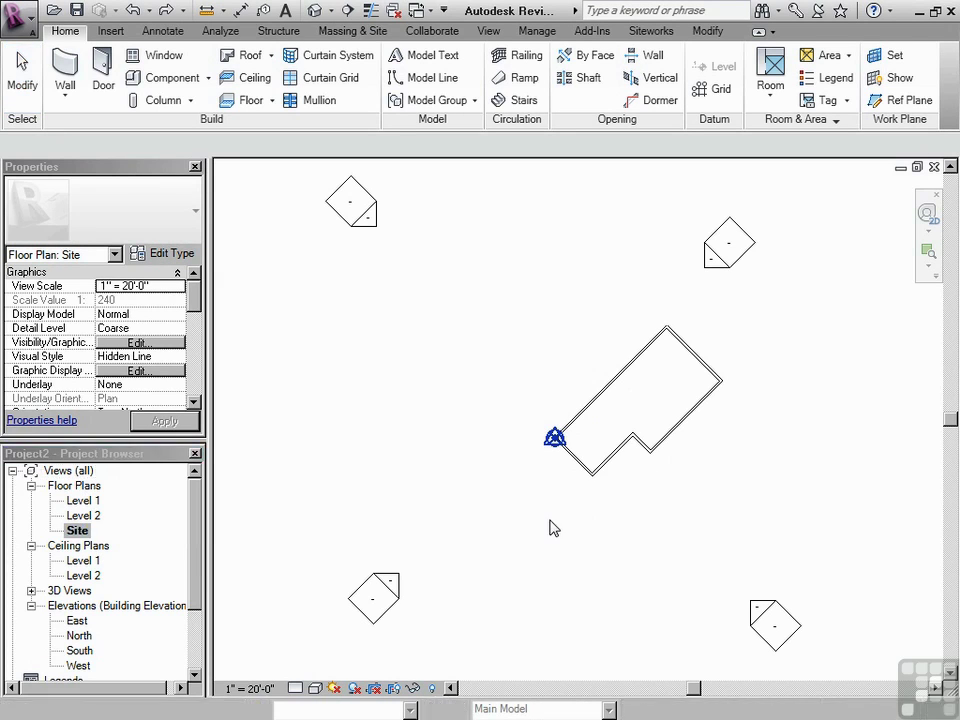
left_click(555, 445)
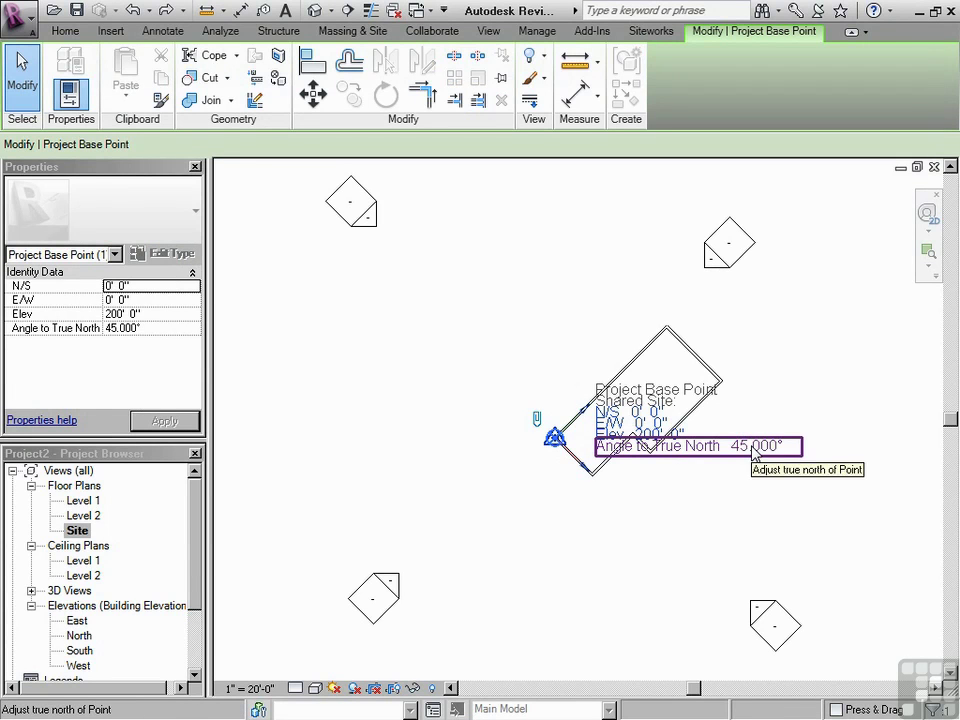
left_click(717, 516)
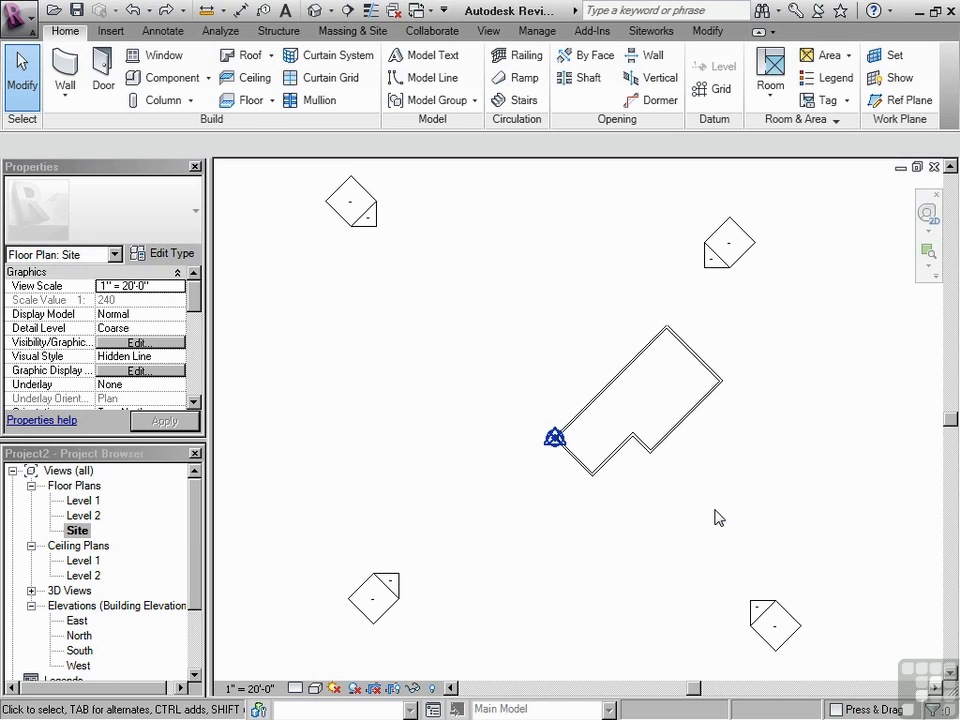
double_click(86, 503)
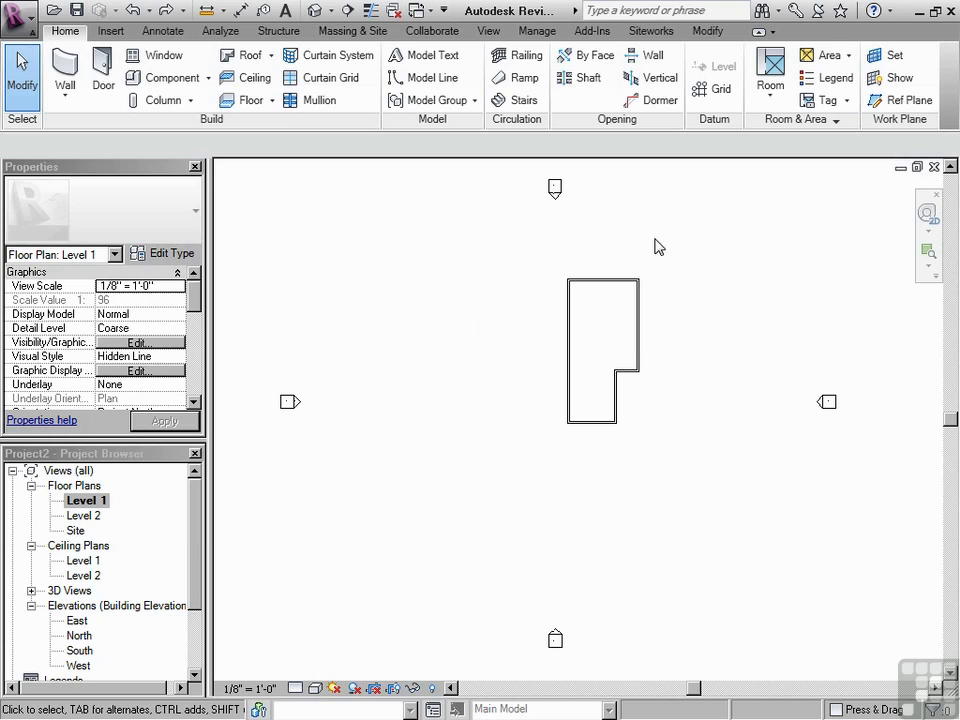
double_click(84, 515)
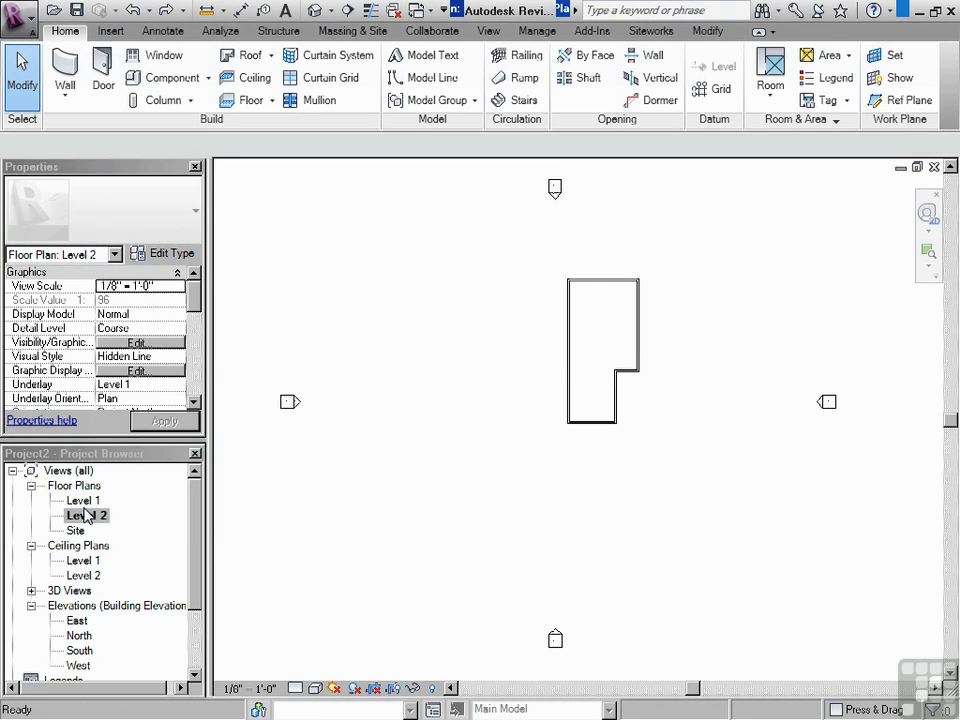
double_click(75, 530)
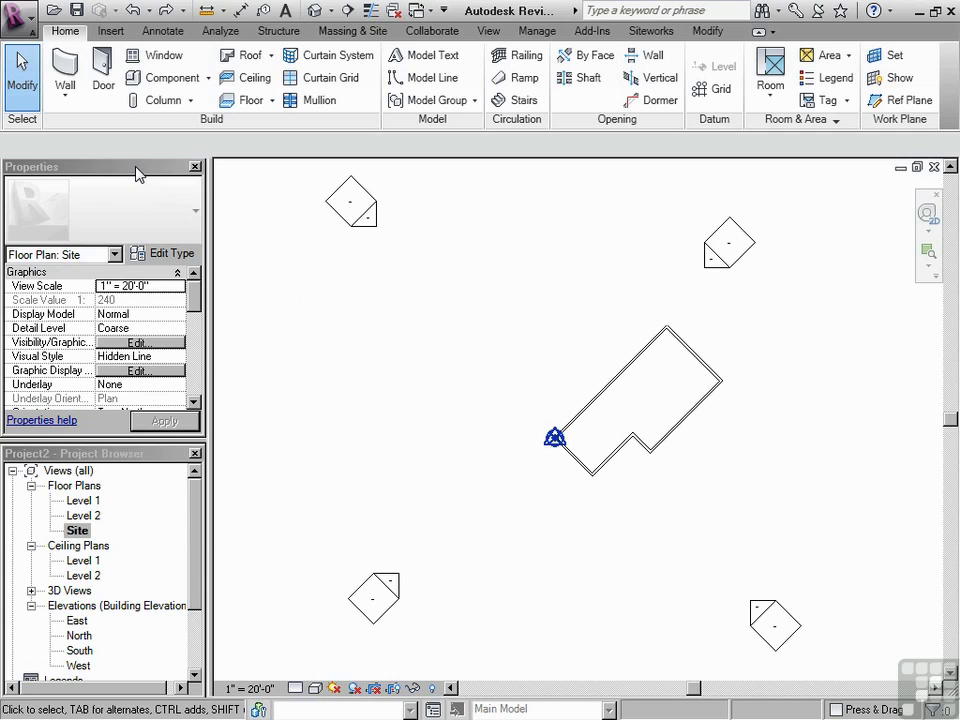
Set the Site plan's orientation to Project North, then crossing-select and delete all the walls.
scroll(195, 322, "down", 3)
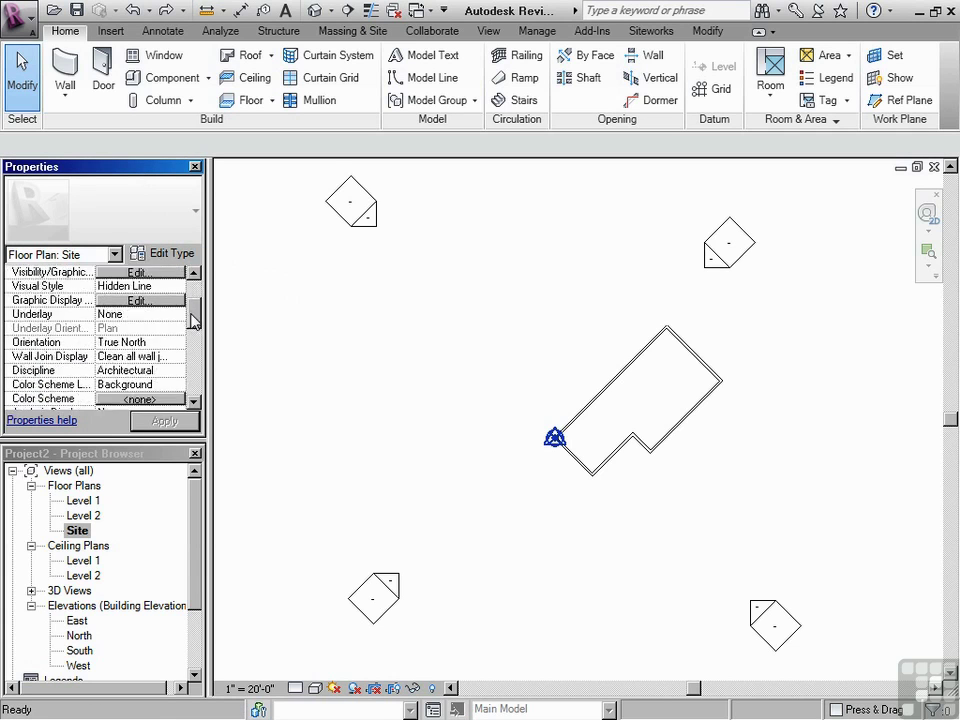
mouse_move(195, 322)
left_mouse_down()
mouse_move(190, 378)
mouse_move(190, 330)
left_mouse_up()
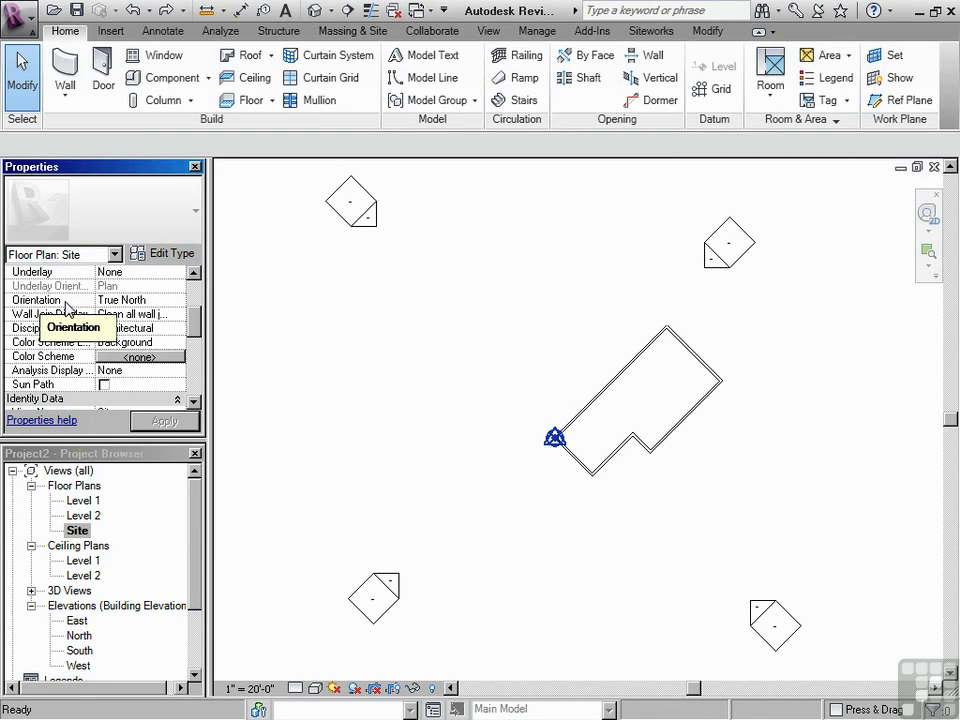
scroll(110, 350, "up", 2)
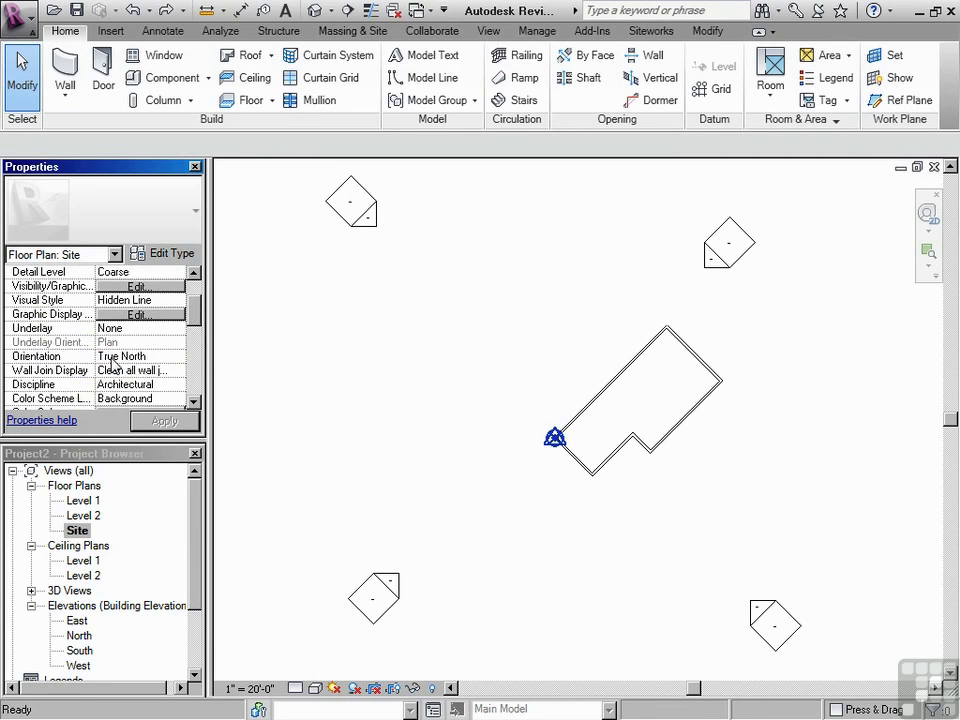
left_click(170, 357)
left_click(178, 357)
left_click(153, 370)
left_click(165, 421)
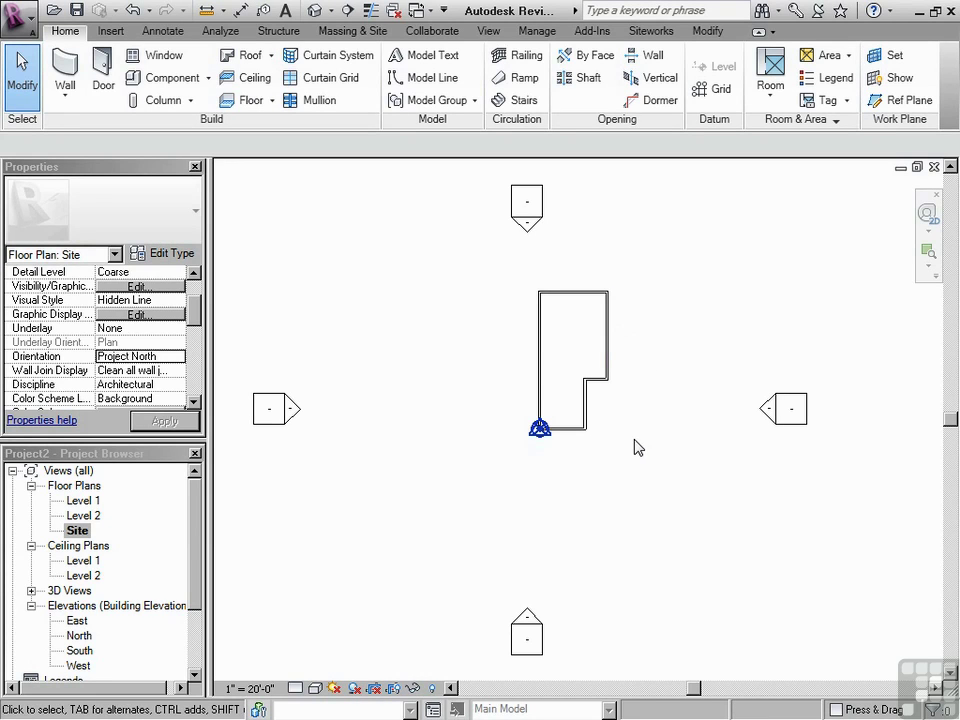
left_click_drag(636, 446, 521, 361)
key("Delete")
key("Delete")
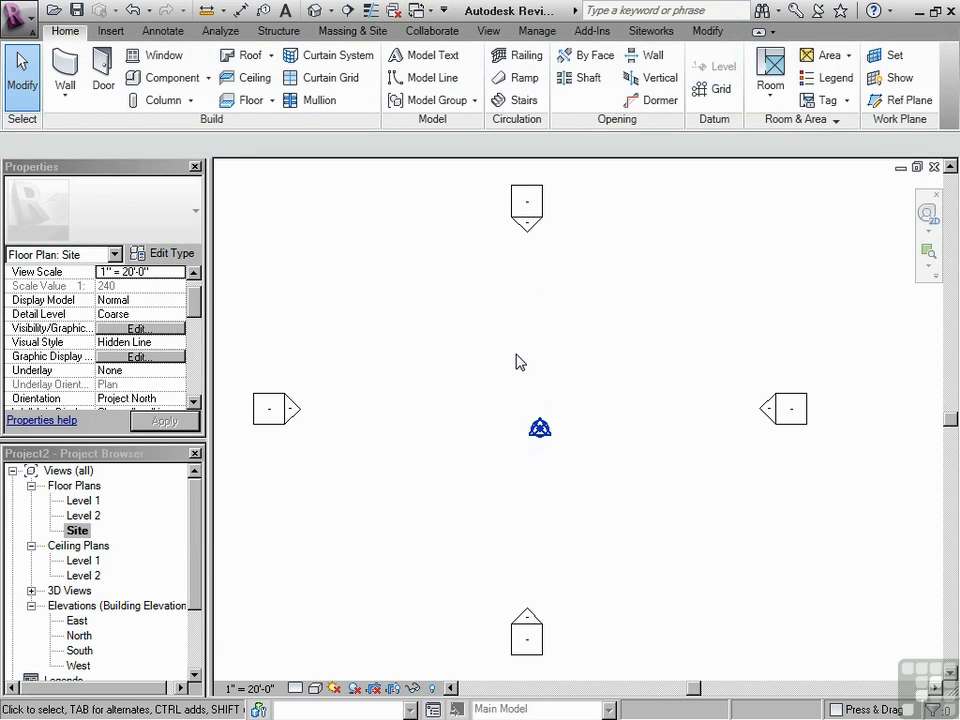
Draw a reference plane from the survey point running straight north.
left_click(898, 104)
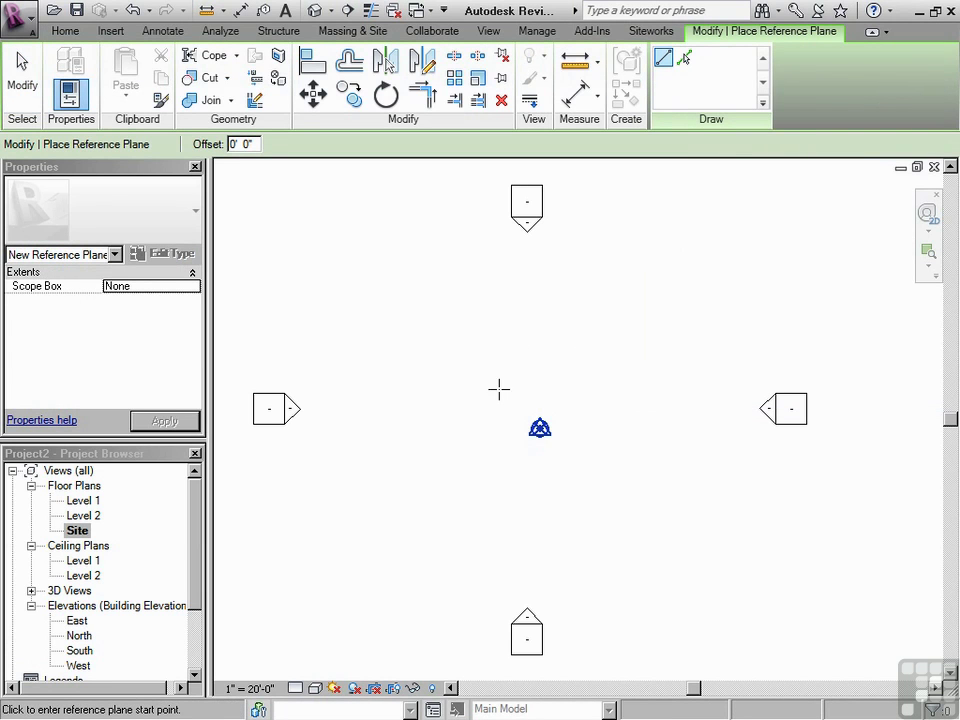
left_click(540, 428)
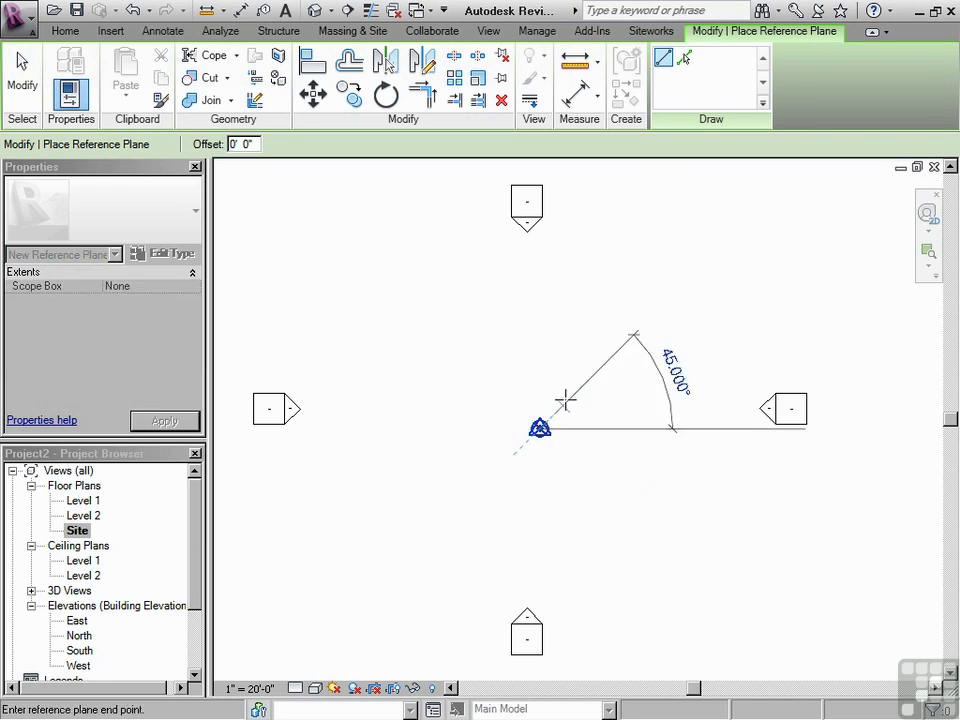
left_click(539, 244)
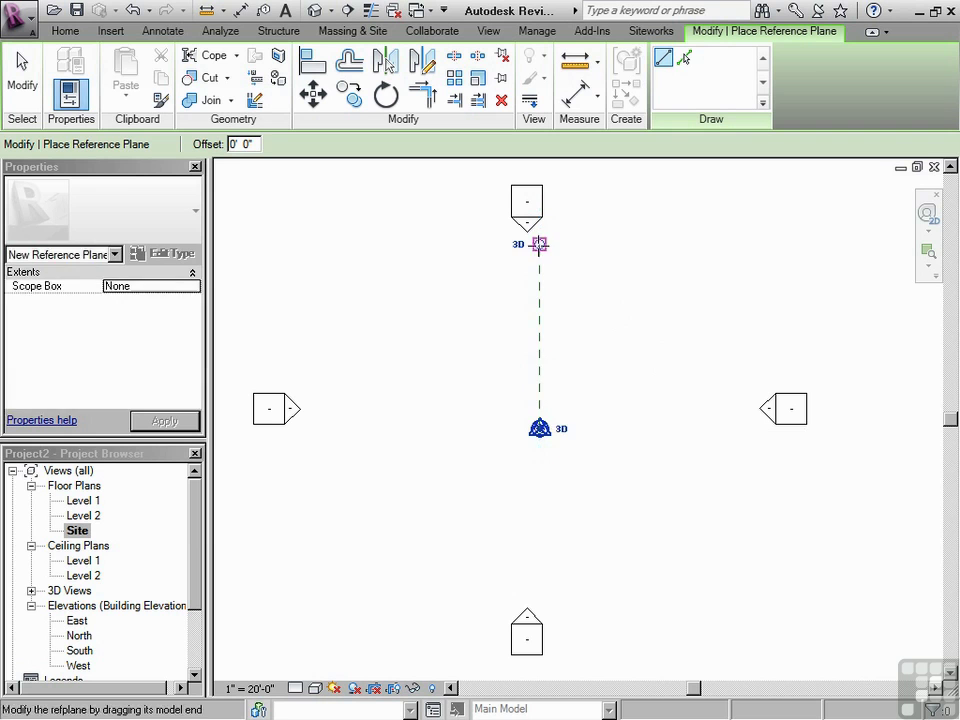
scroll(562, 440, "up", 2)
Draw a second reference plane from the survey point running east, then exit the tool.
left_click(527, 420)
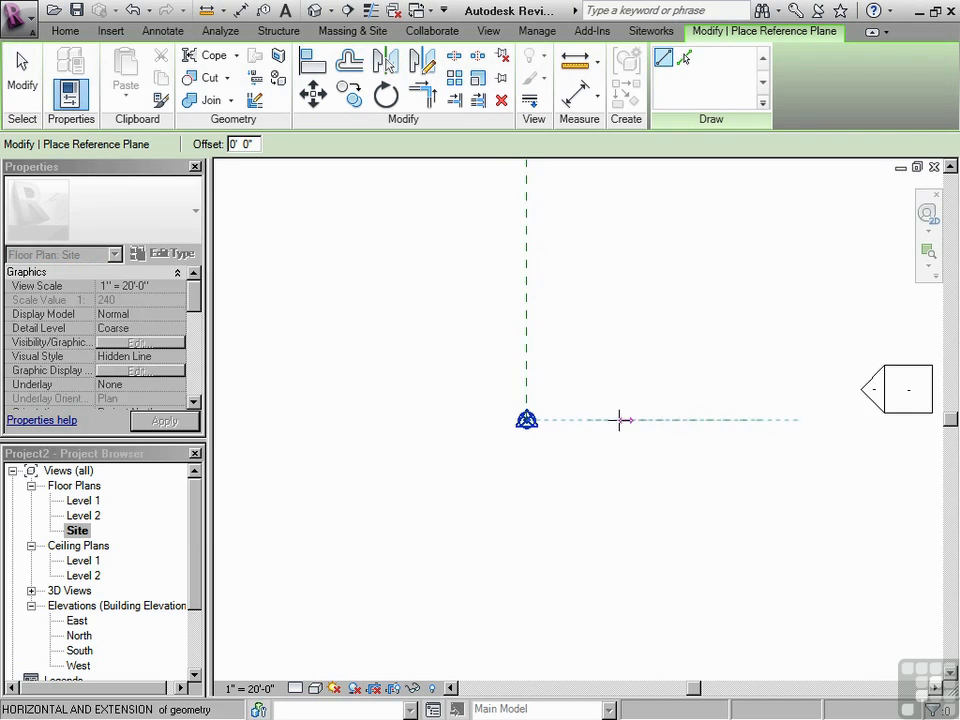
left_click(760, 420)
key("Escape")
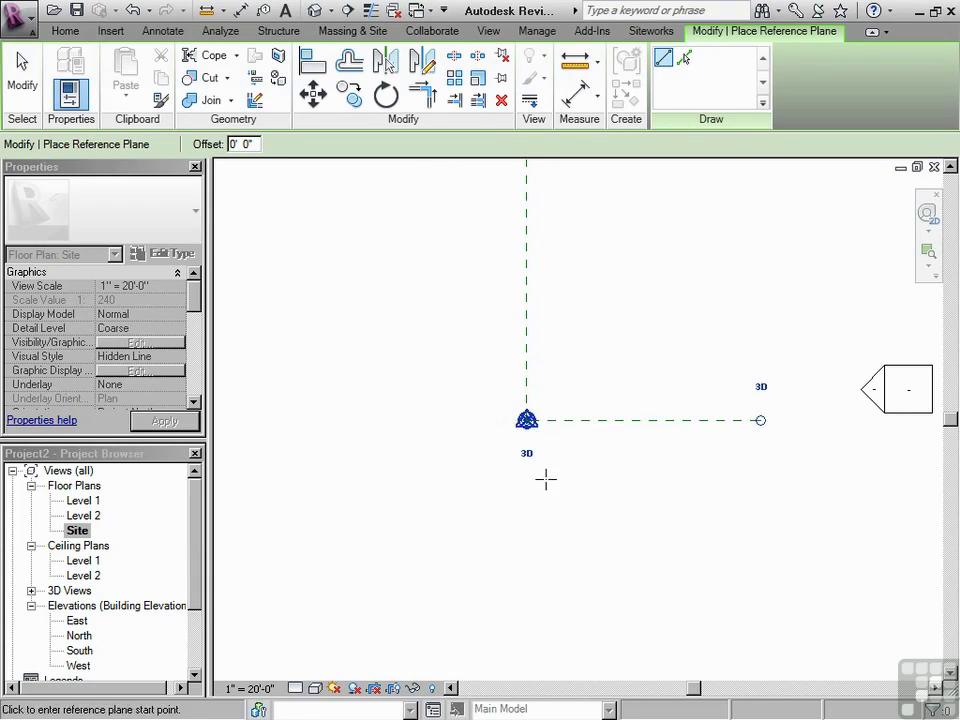
scroll(499, 514, "down", 1)
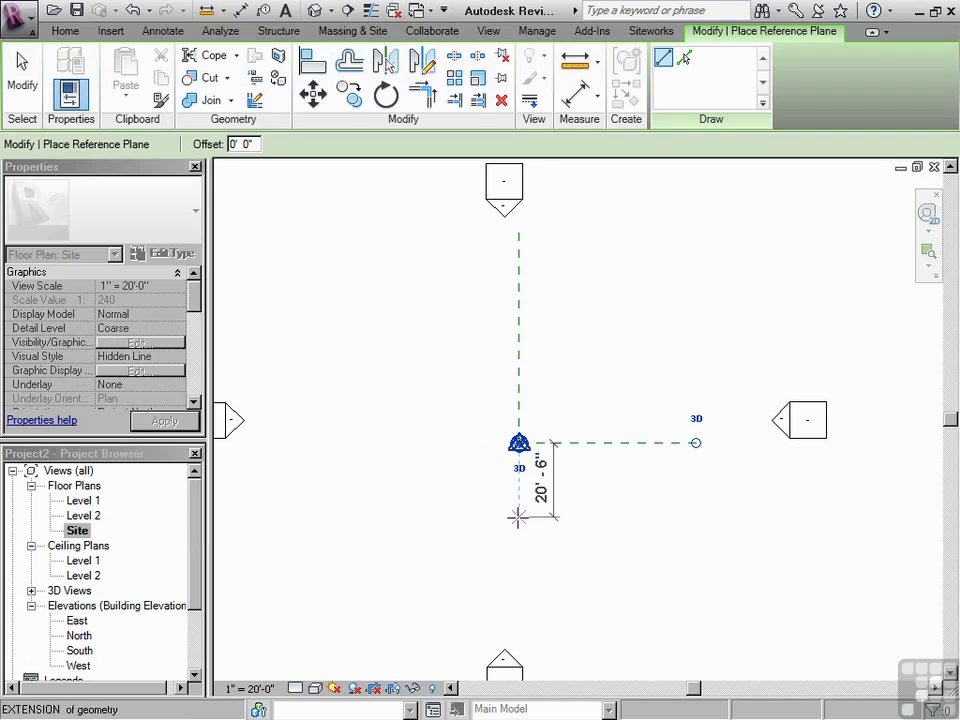
scroll(477, 510, "down", 1)
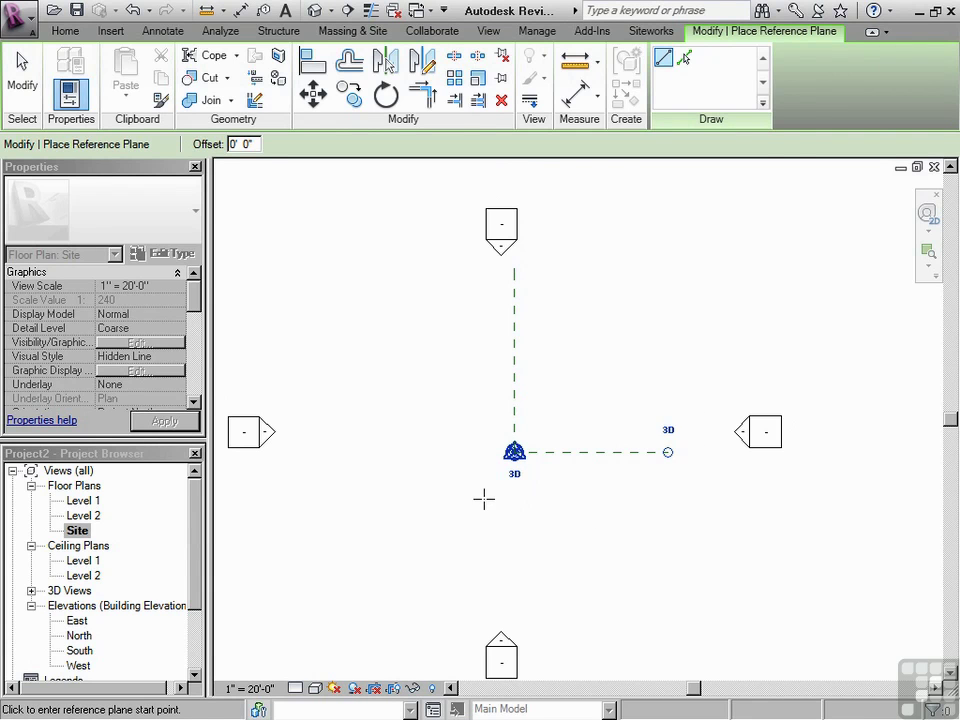
key("Escape")
key("Escape")
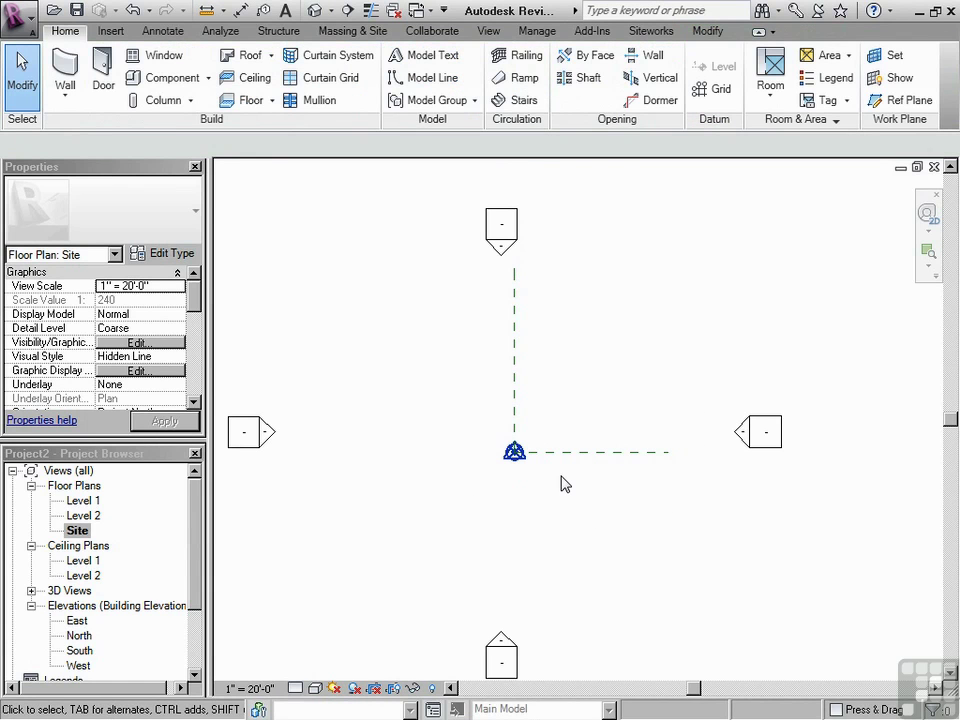
key("Escape")
middle_click_drag(579, 495, 600, 477)
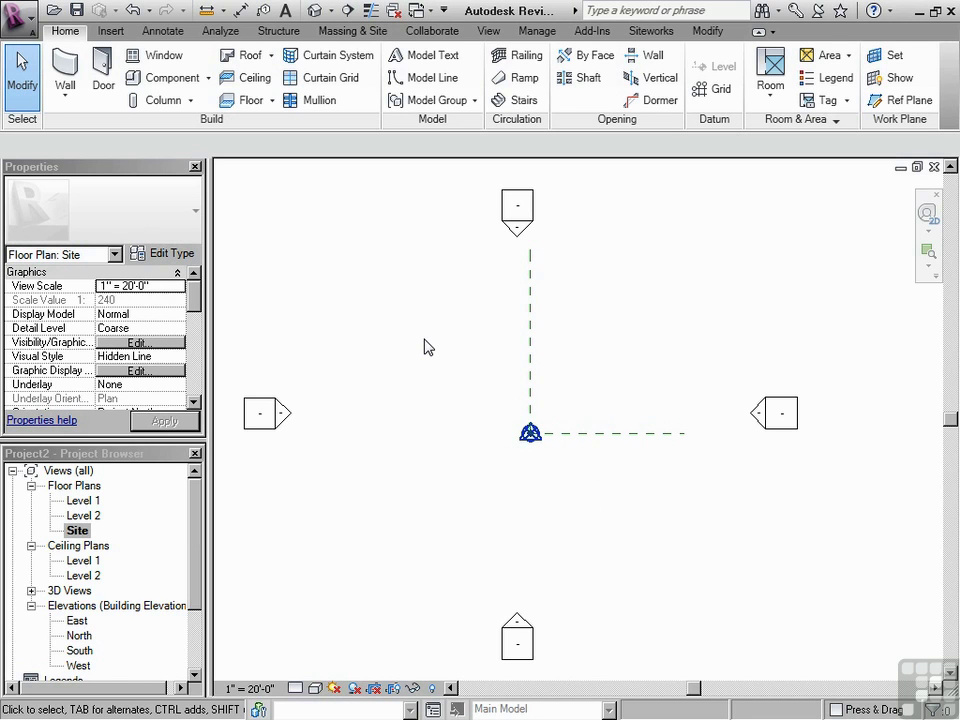
In the Level 1 plan, name the vertical reference plane LEFT.
left_click(73, 487)
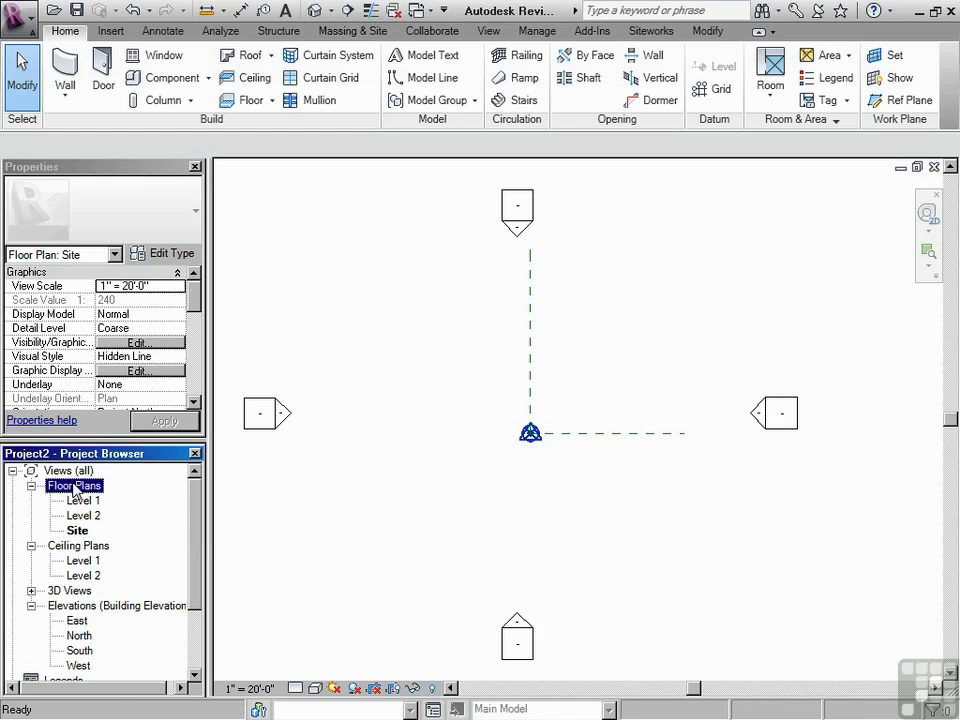
double_click(83, 500)
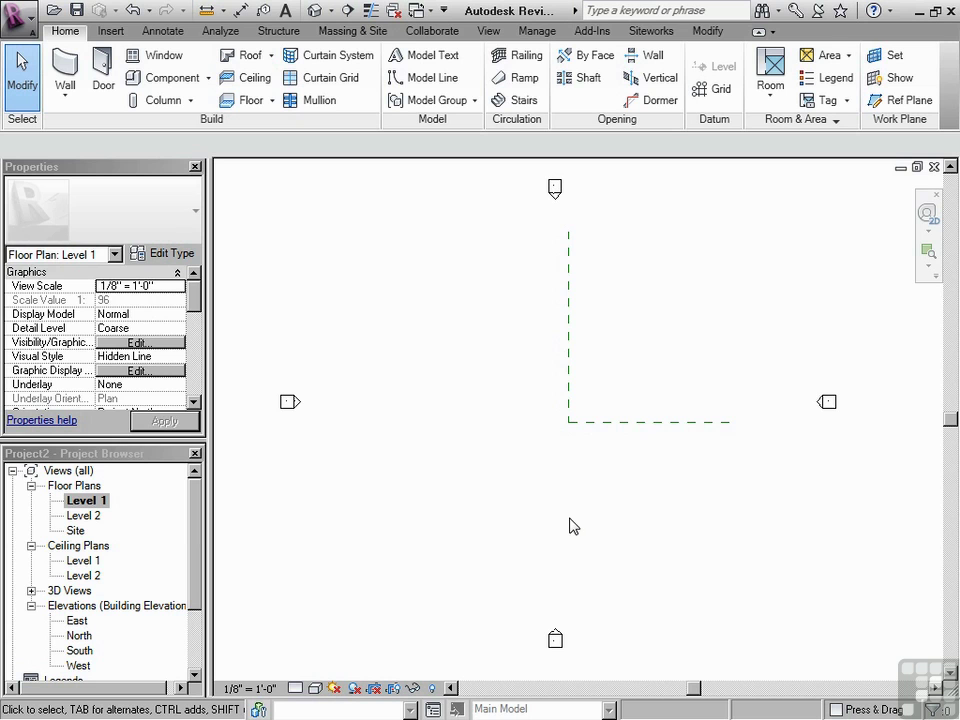
left_click(566, 404)
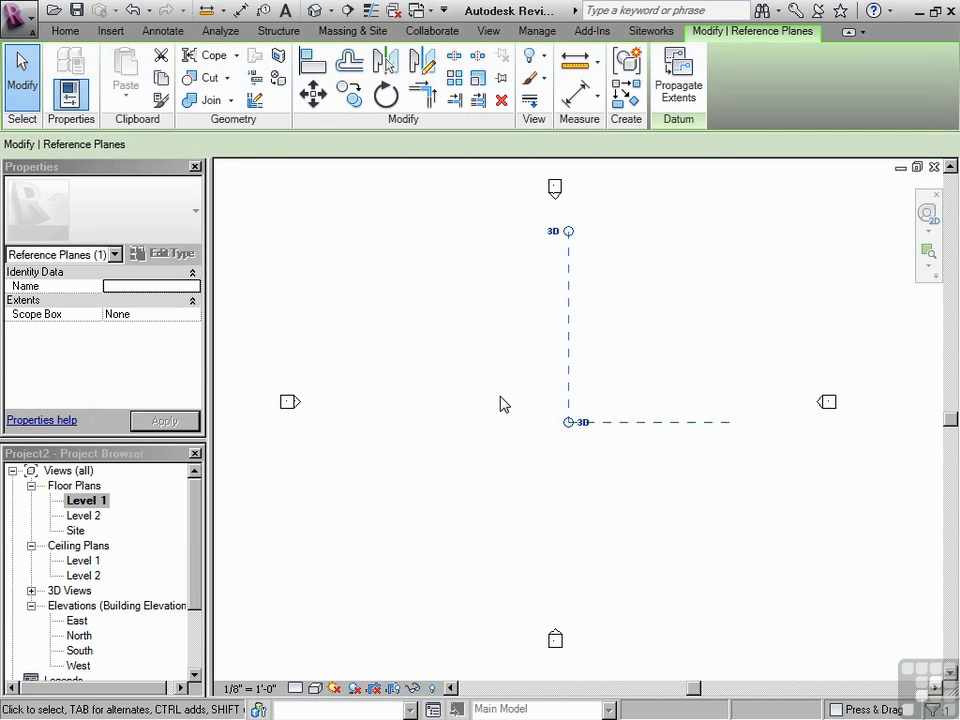
left_click(118, 288)
left_click(117, 287)
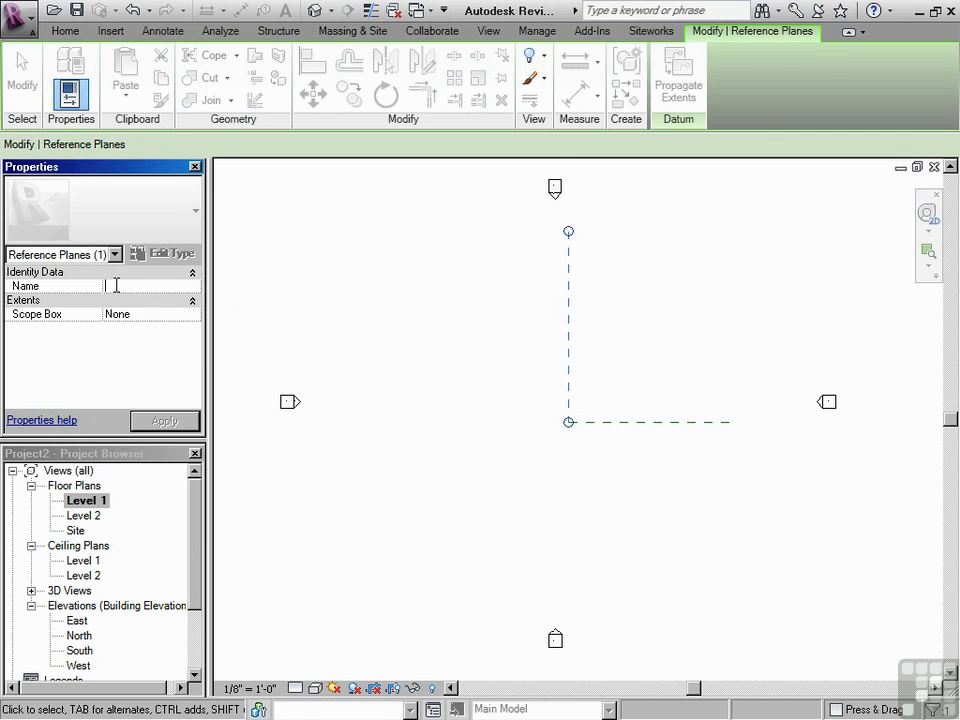
type("lef")
left_click(621, 435)
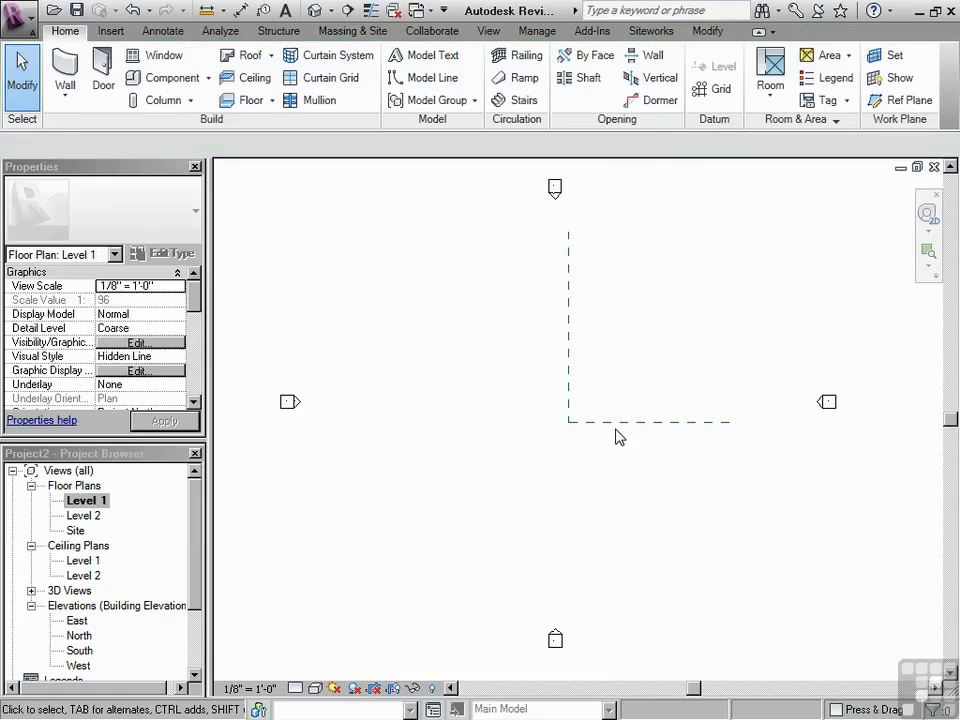
Name the horizontal reference plane TOP.
left_click(621, 422)
left_click(126, 287)
type("T")
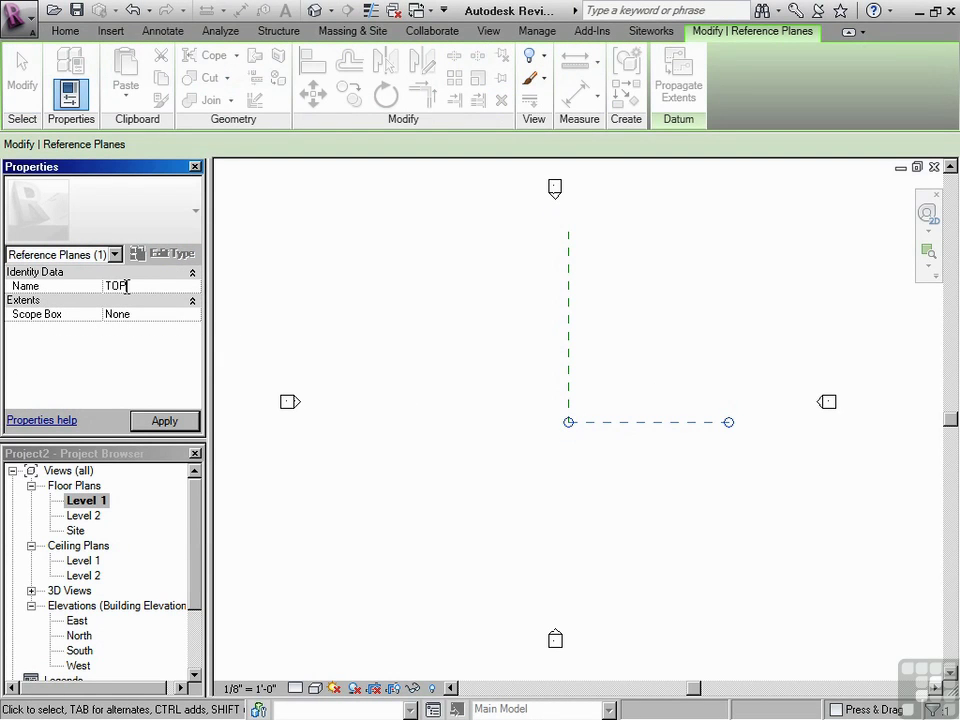
type("OP")
left_click(431, 369)
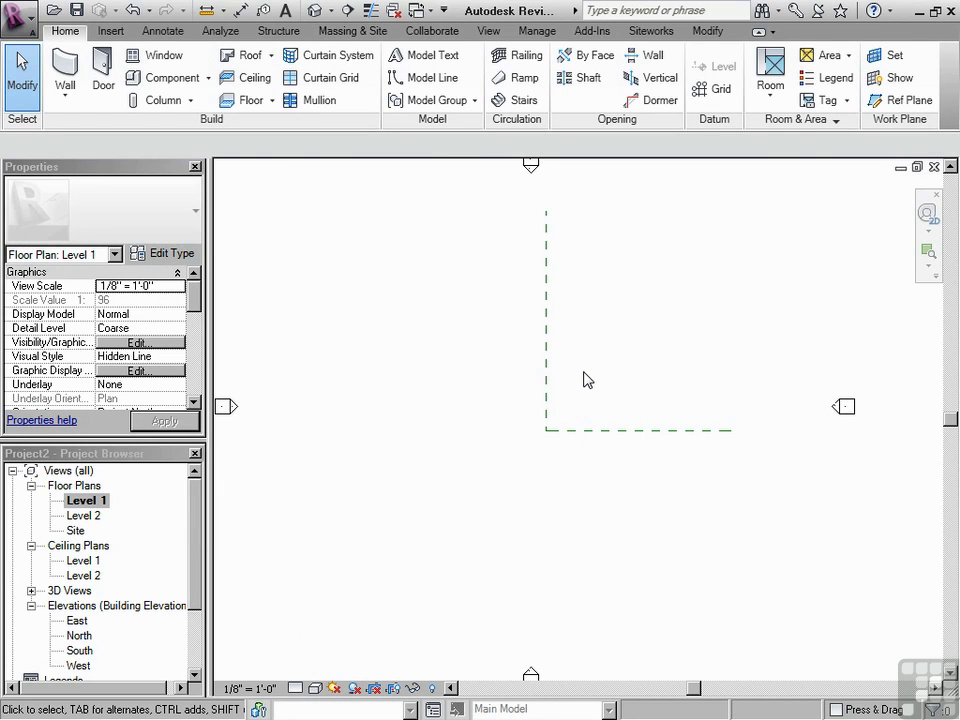
Place a vertical reference plane offset 17' from LEFT, flipped to its right side.
left_click(900, 104)
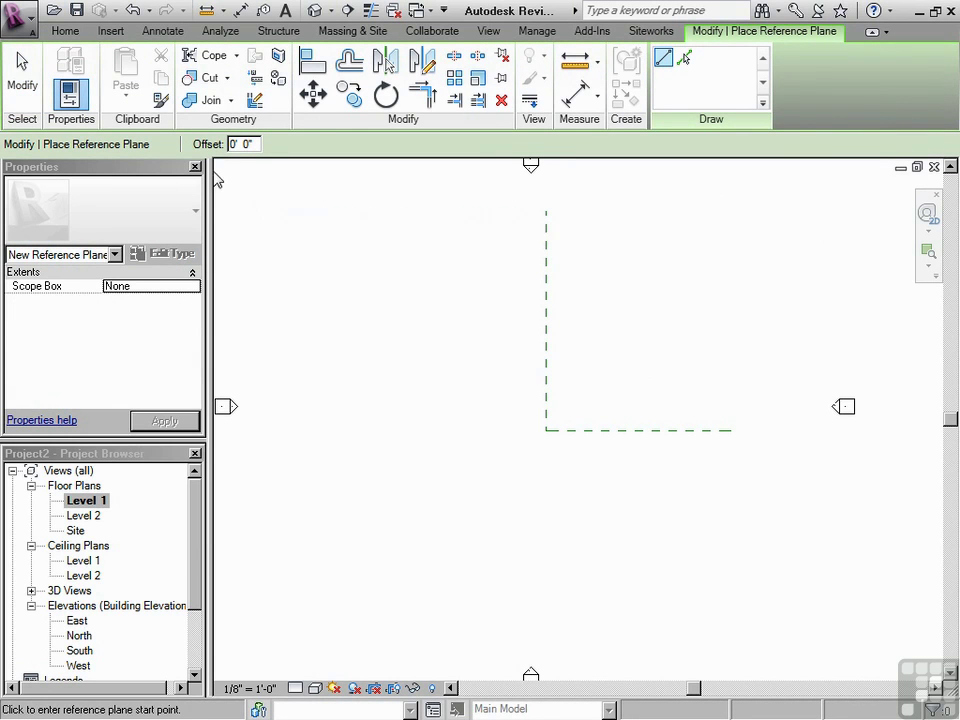
double_click(242, 144)
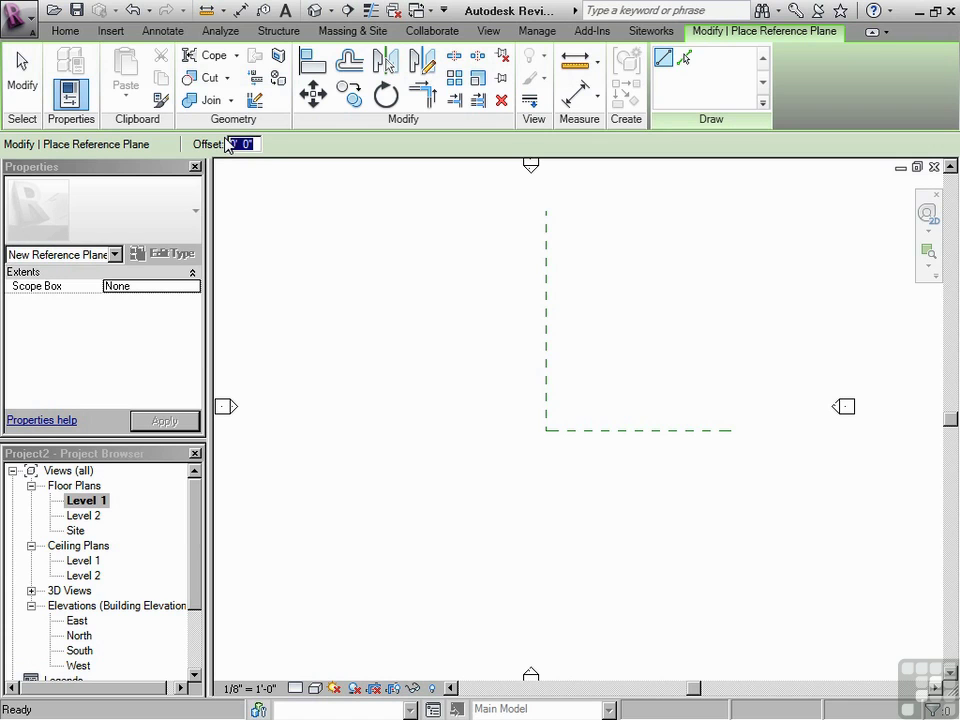
type("17")
key("Return")
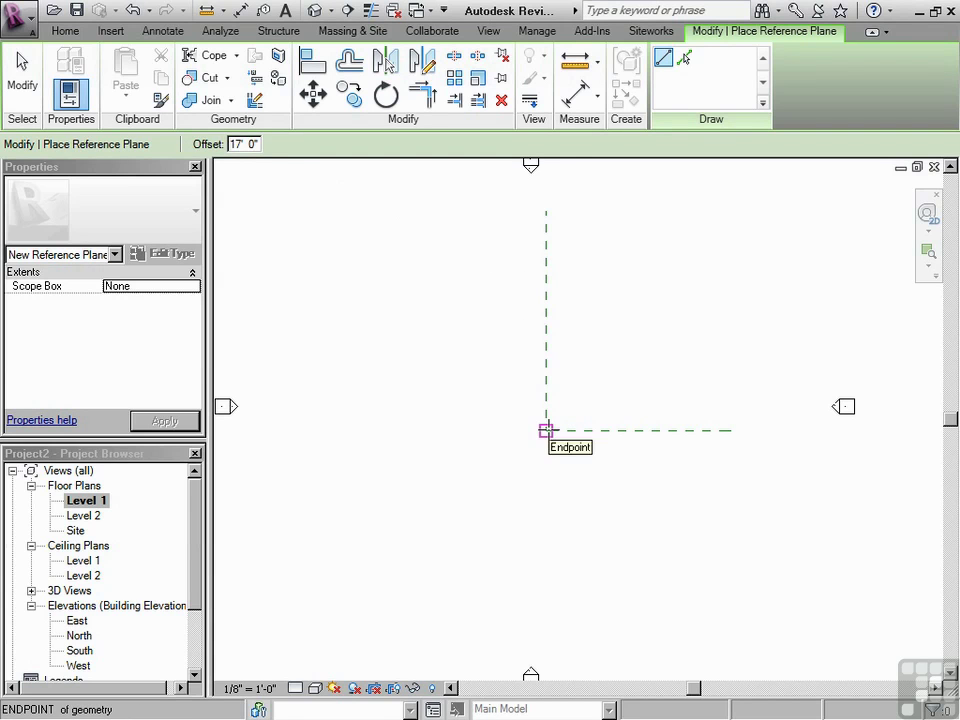
left_click(545, 212)
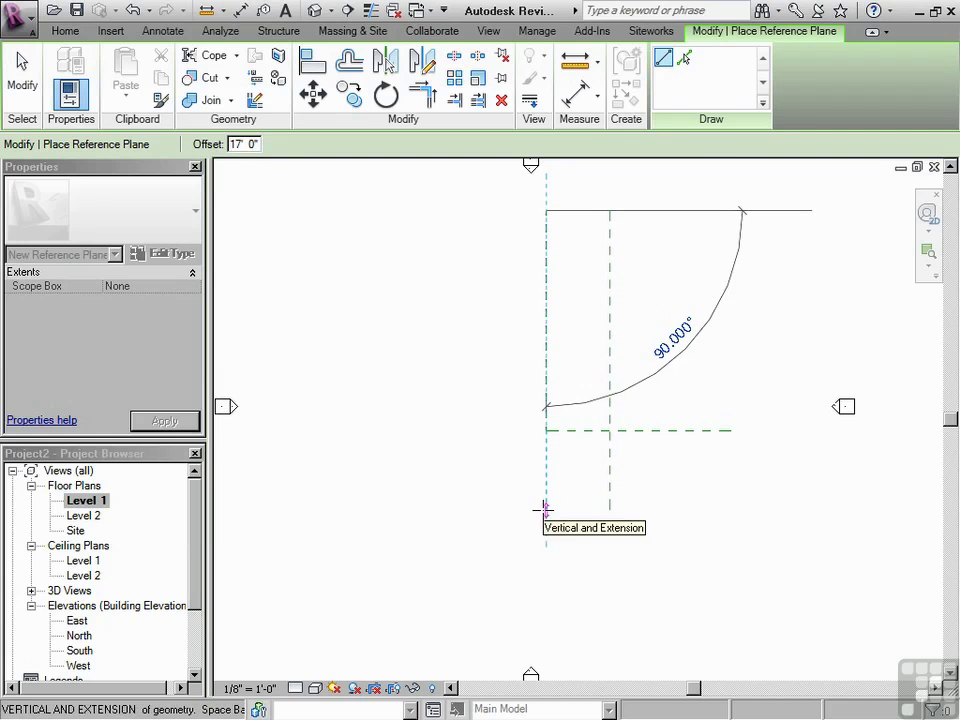
key("space")
key("space")
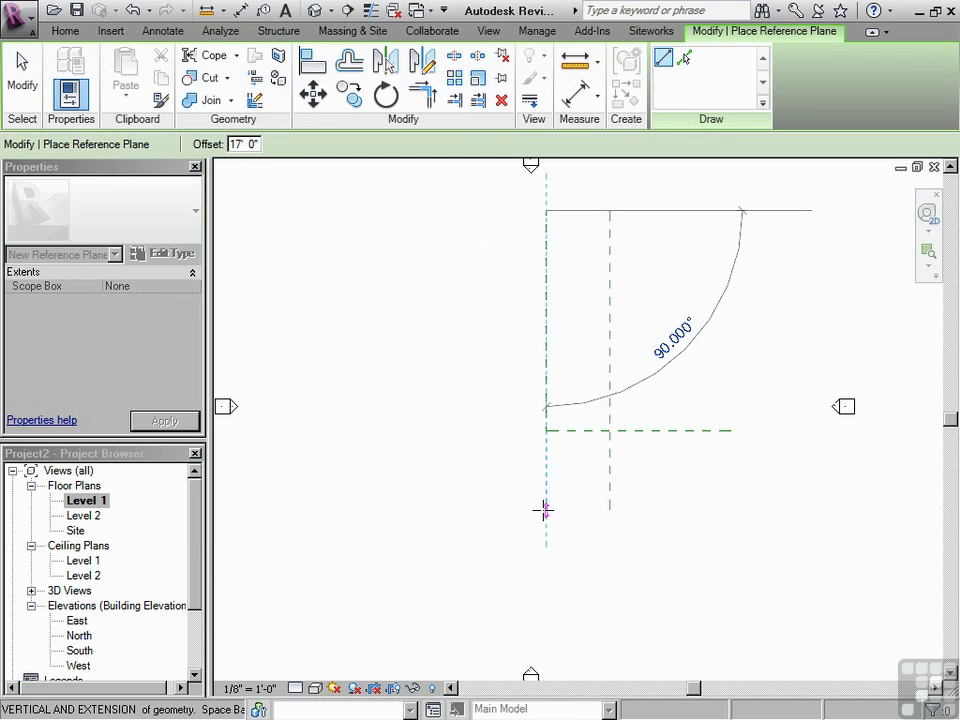
left_click(544, 588)
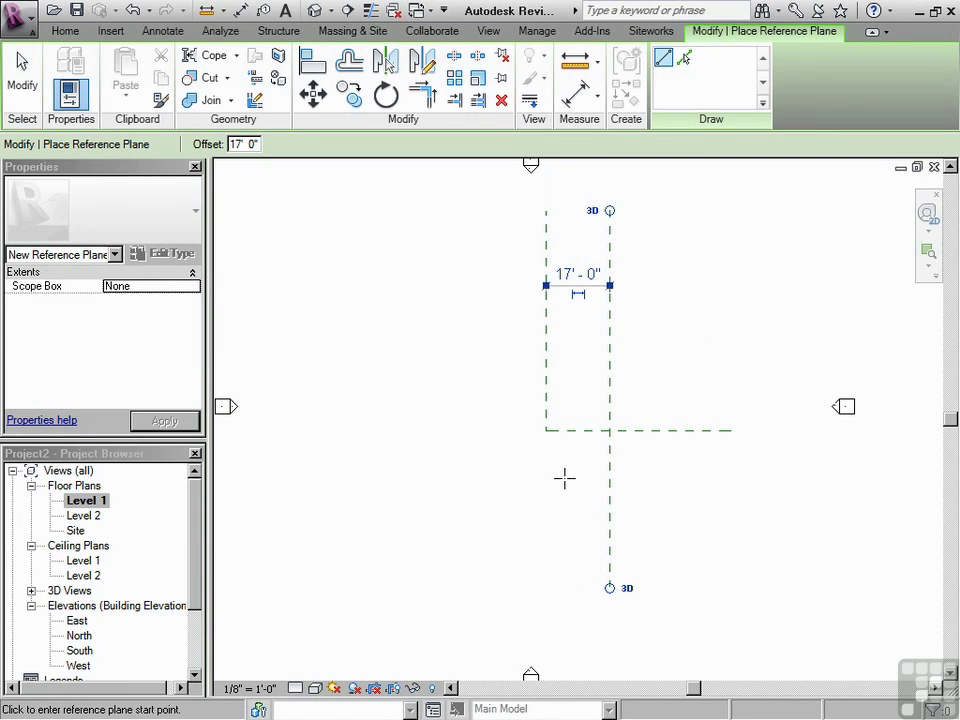
key("Escape")
key("Escape")
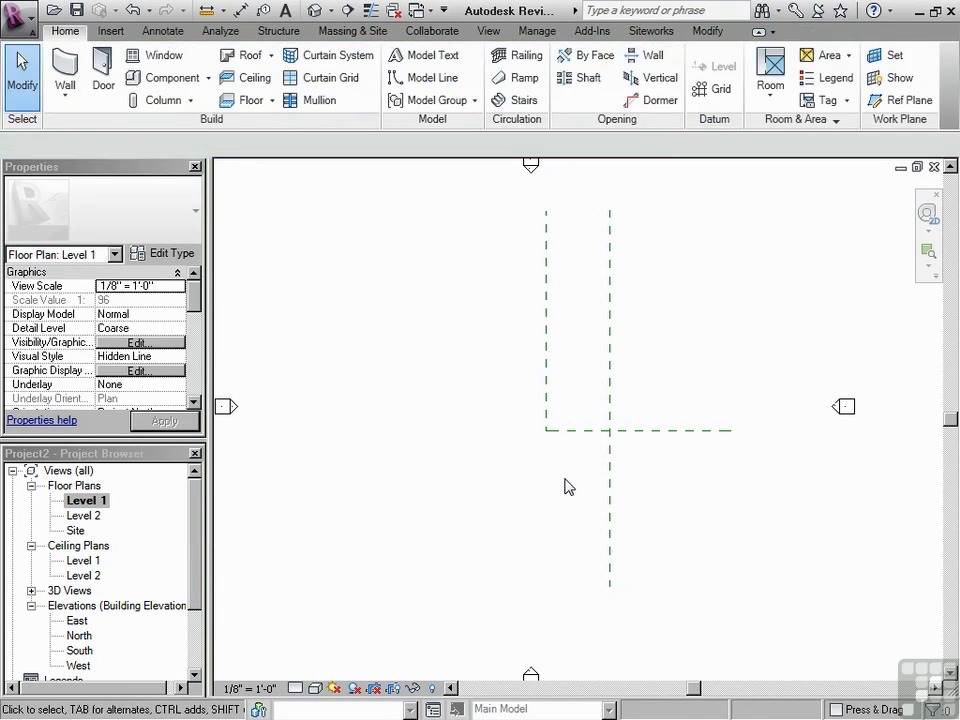
Name the new vertical reference plane RIGHT.
left_click(548, 376)
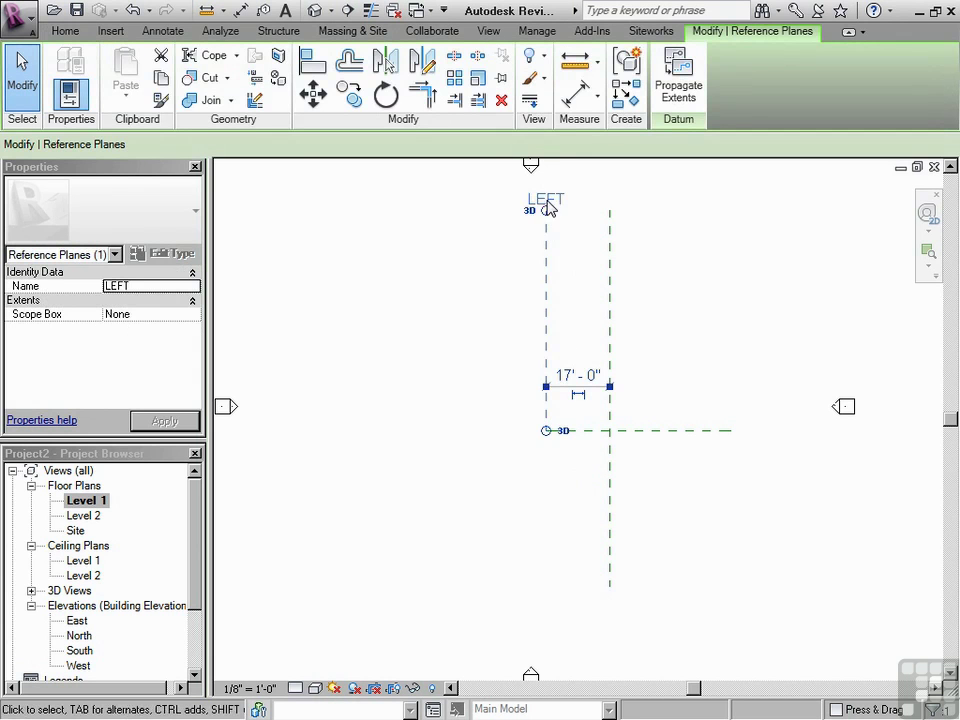
key("Escape")
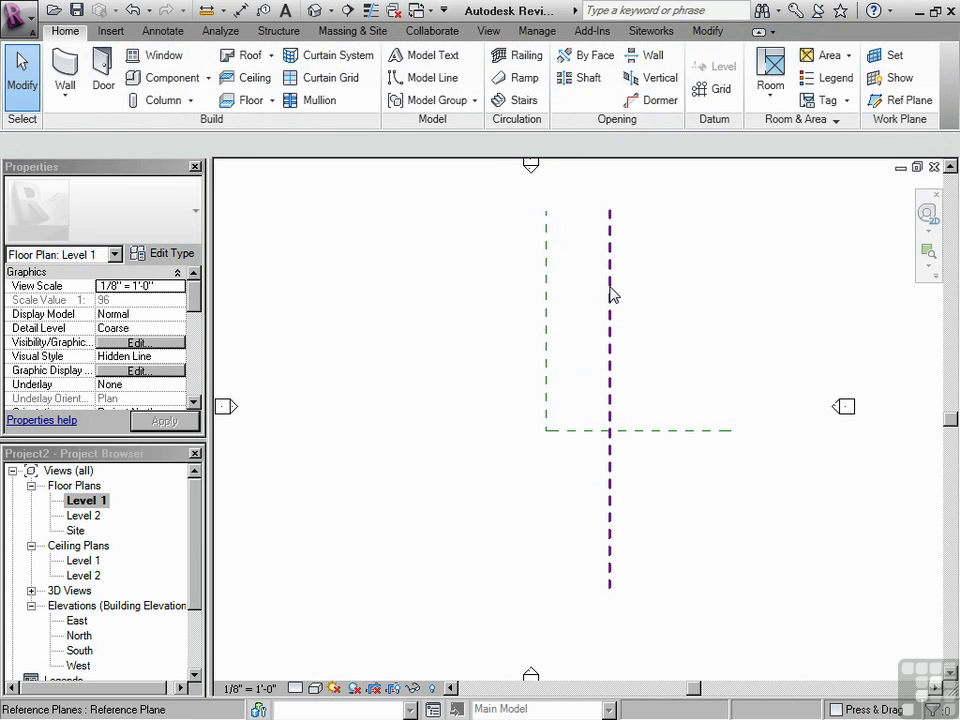
left_click(611, 294)
left_click(140, 287)
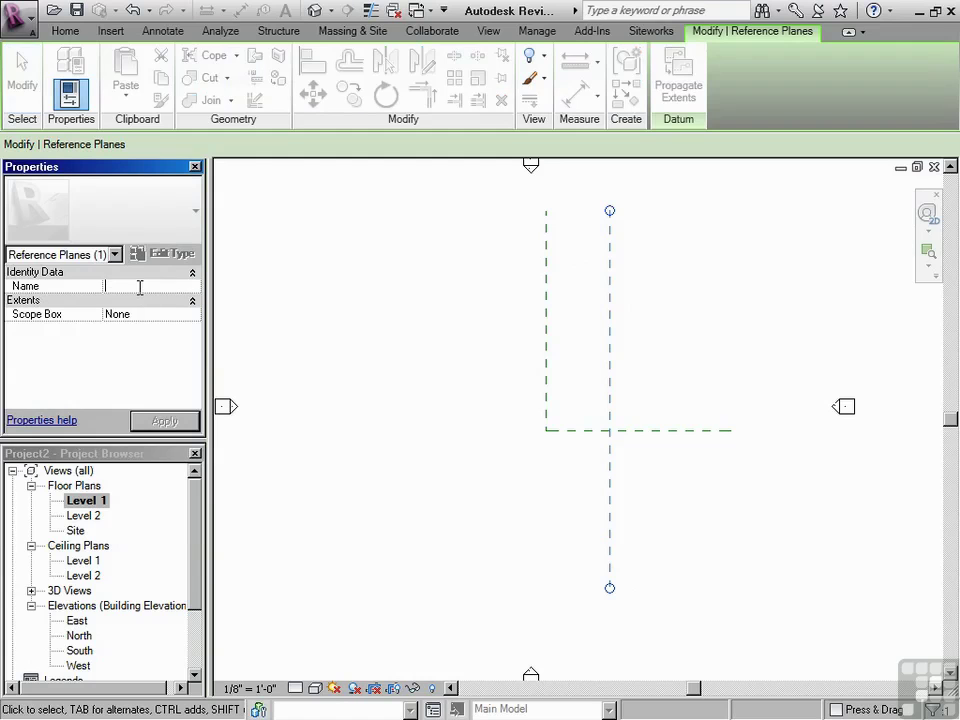
type("RIGHT")
left_click(497, 373)
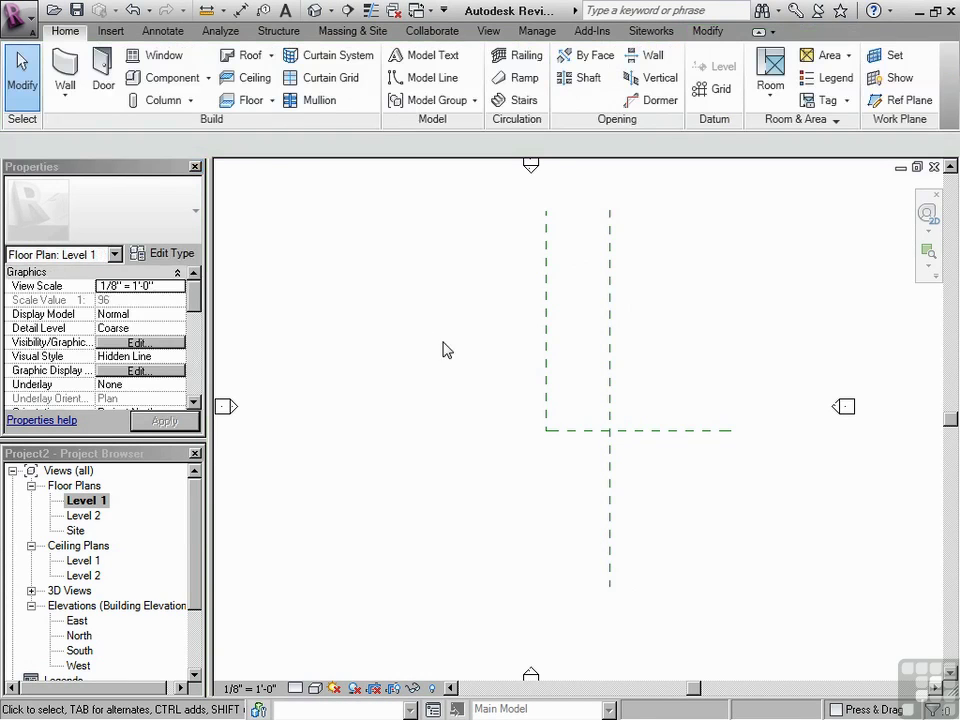
scroll(686, 464, "up", 1)
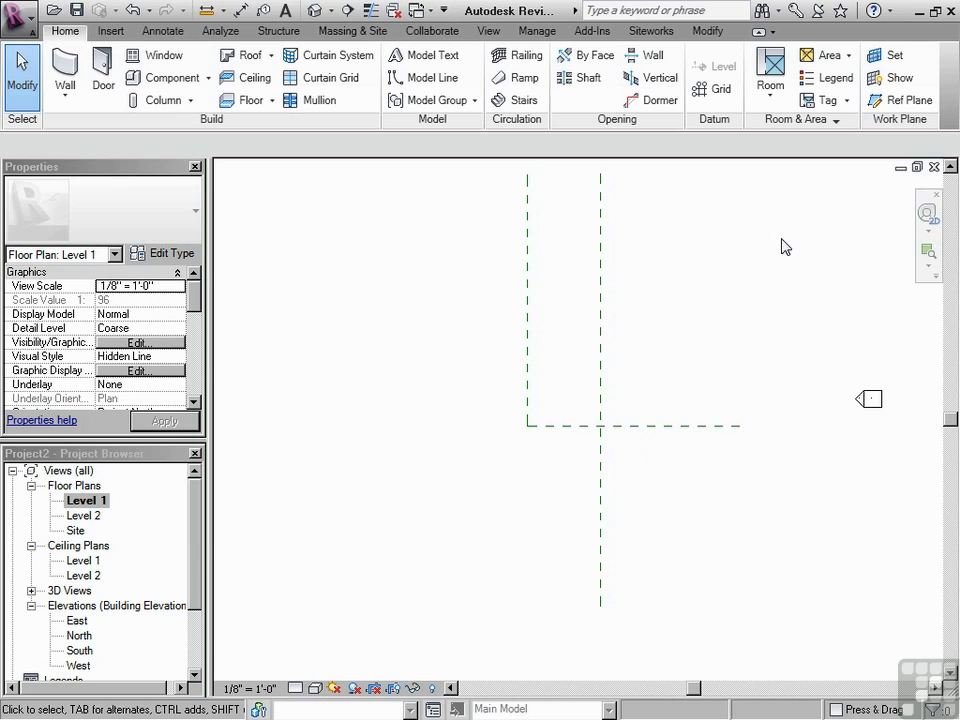
Place a horizontal reference plane 10' below the existing horizontal plane.
left_click(916, 100)
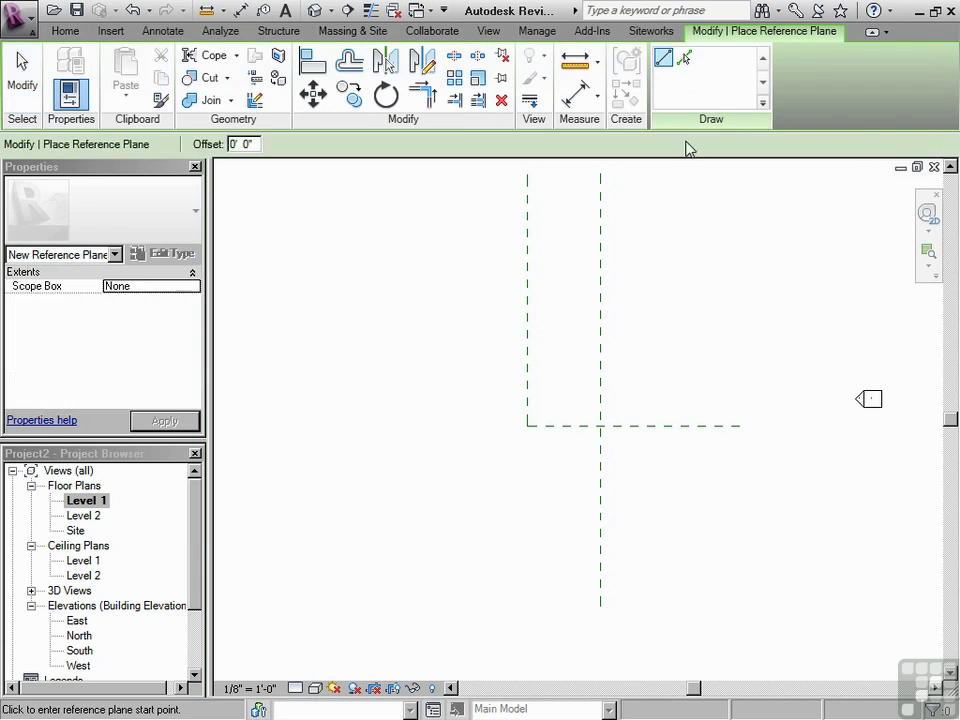
left_click(250, 144)
type("10'")
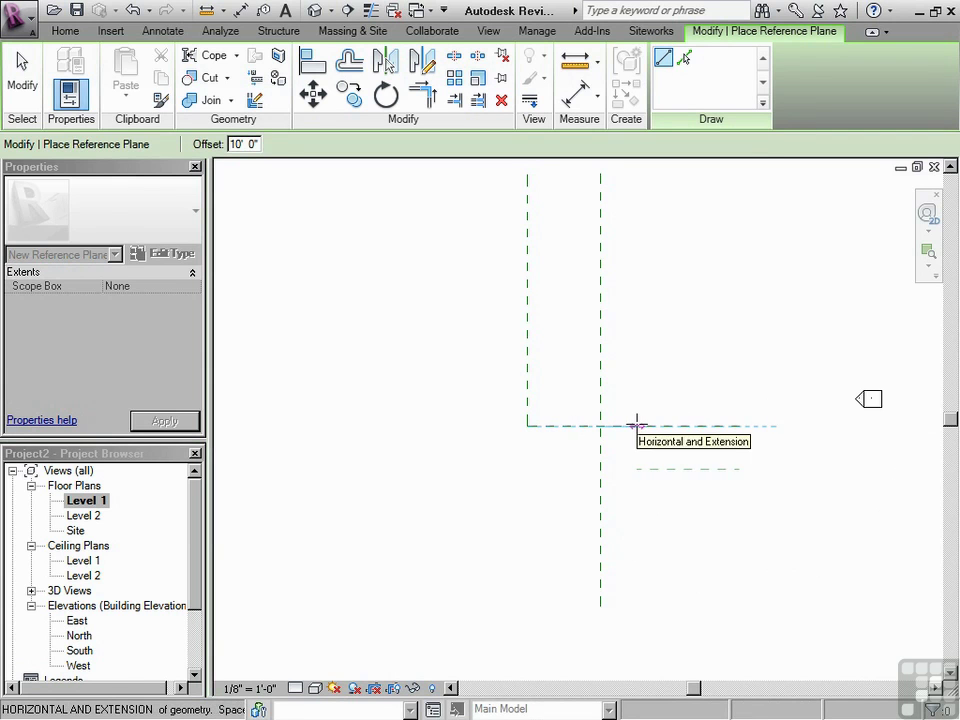
left_click(738, 426)
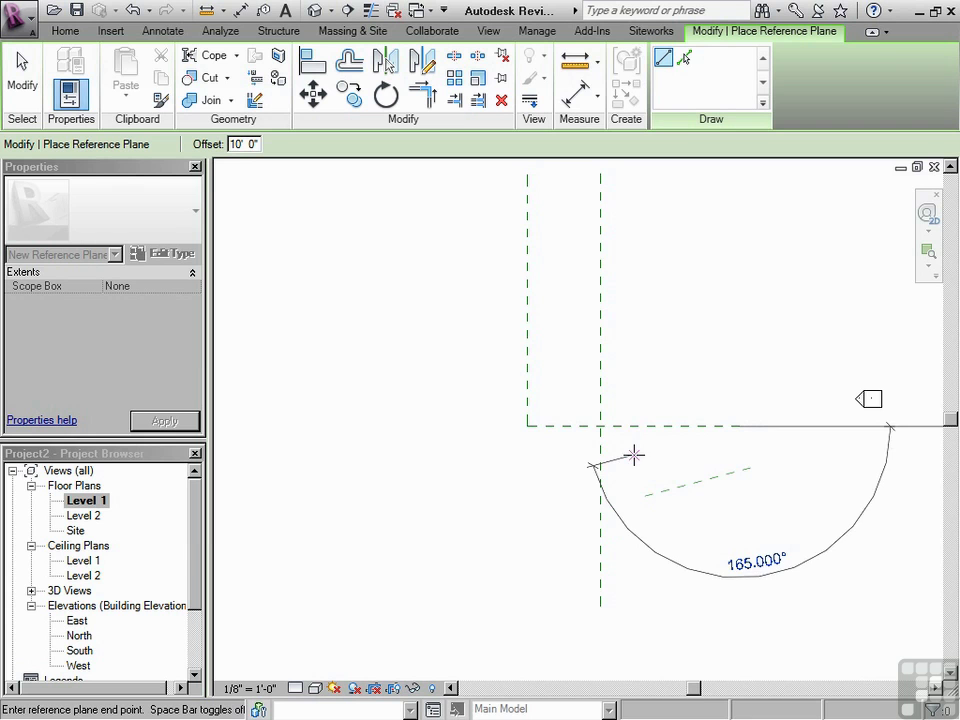
left_click(527, 426)
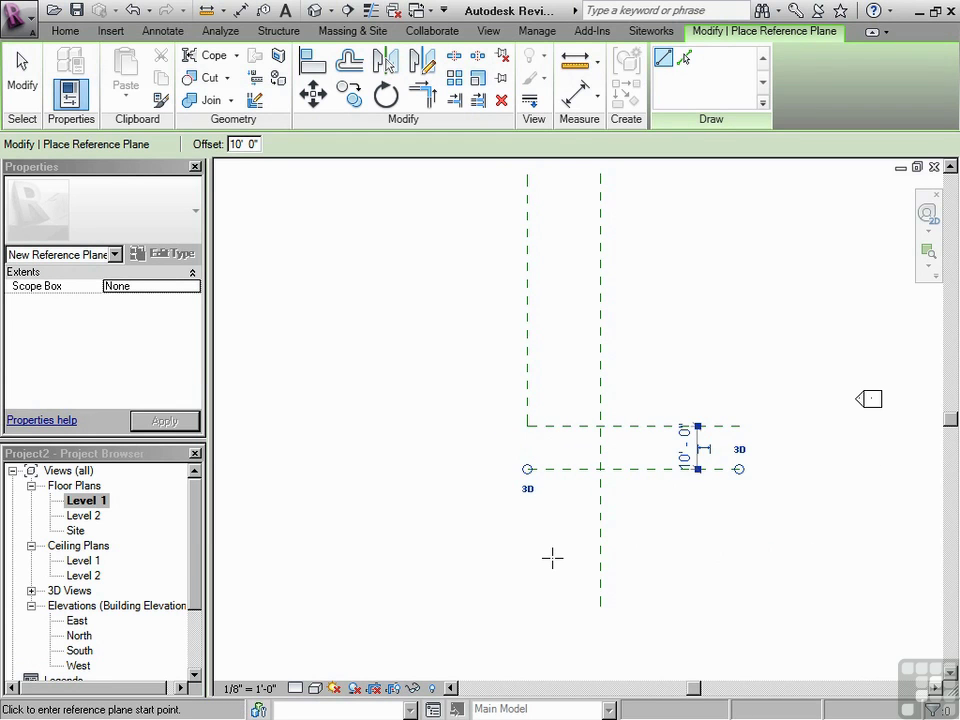
key("Escape")
key("Escape")
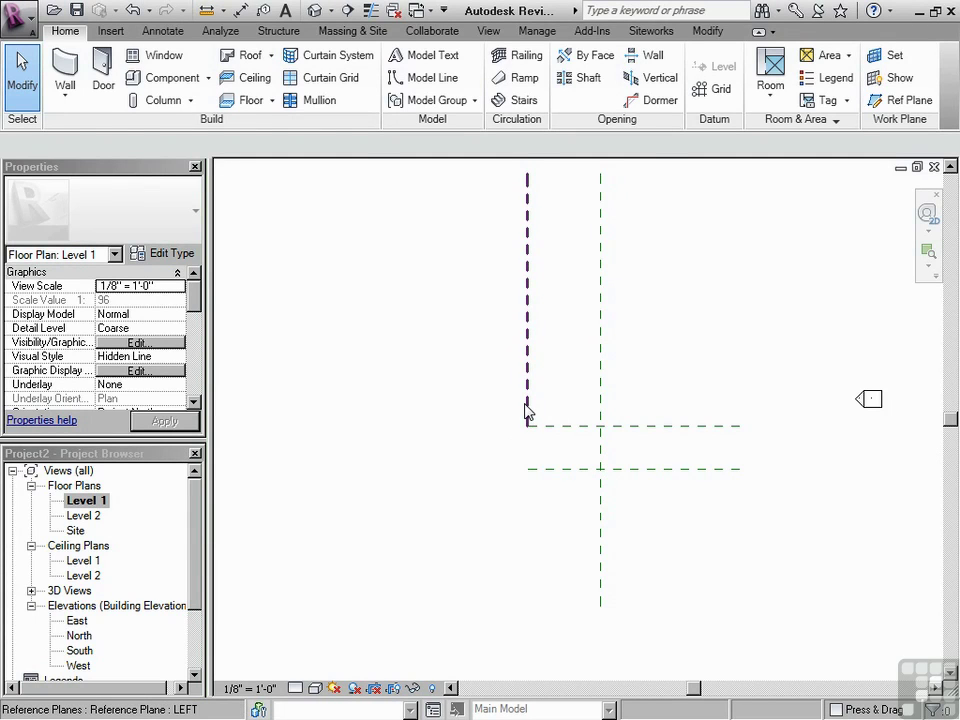
Drag LEFT's lower end slightly downward.
left_click(528, 410)
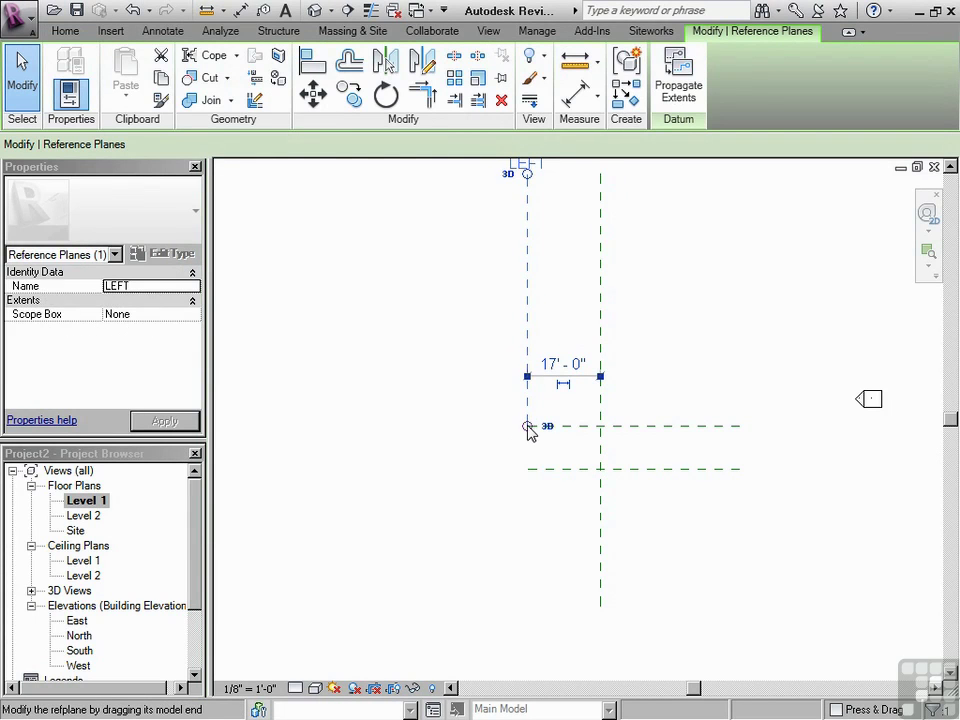
mouse_move(524, 428)
left_mouse_down()
mouse_move(514, 476)
mouse_move(520, 448)
left_mouse_up()
left_click(486, 428)
Extend LEFT well below both horizontal planes and stretch TOP and the lower plane left past LEFT.
left_click(525, 400)
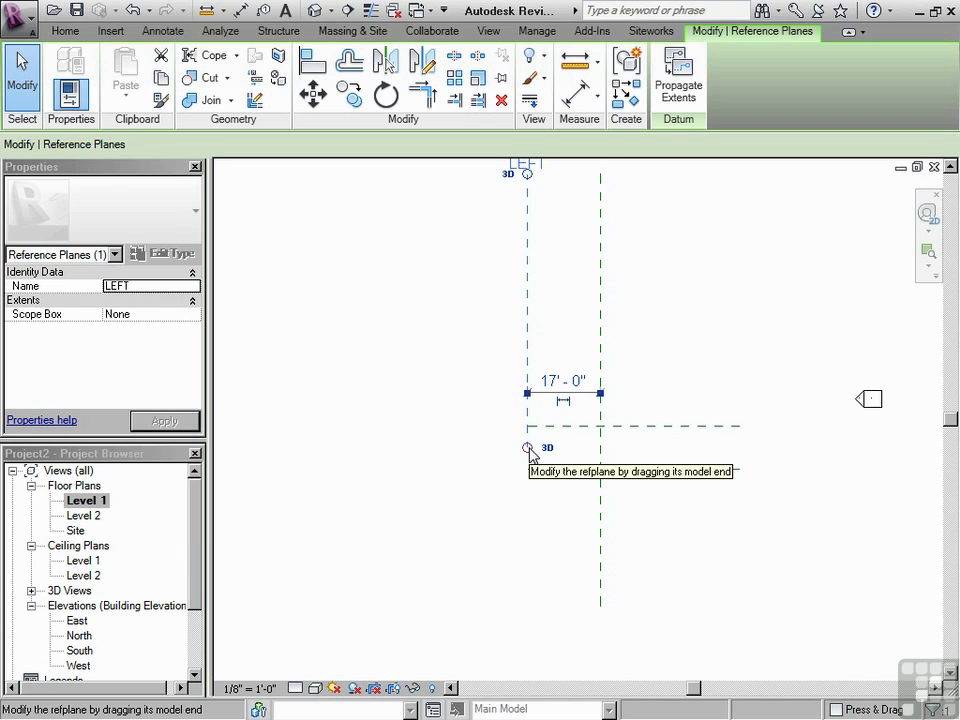
left_click_drag(529, 448, 527, 607)
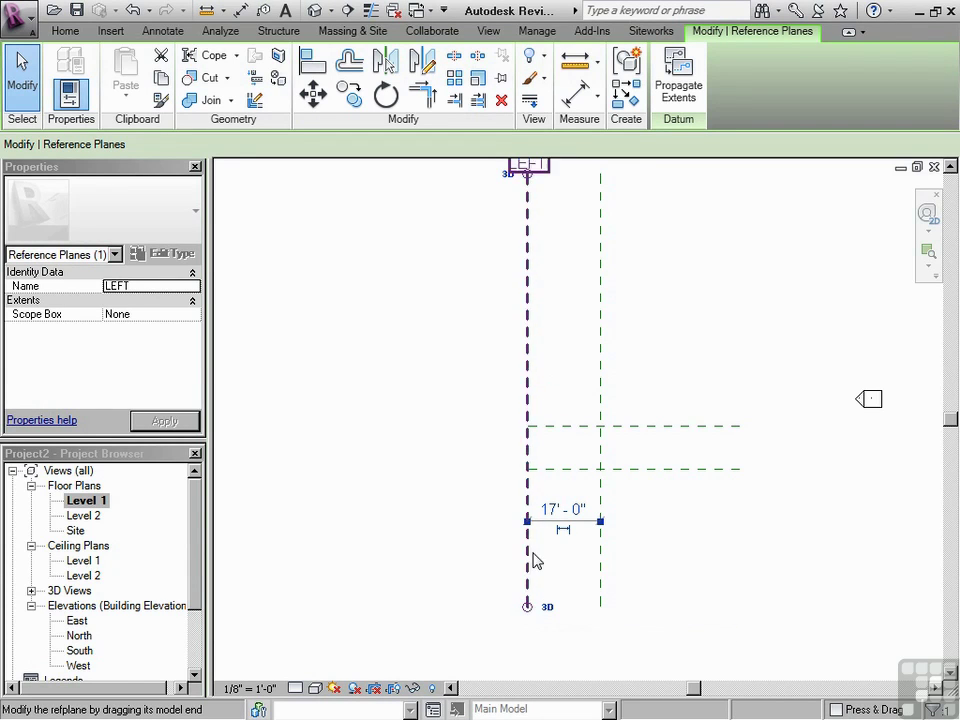
left_click(545, 426)
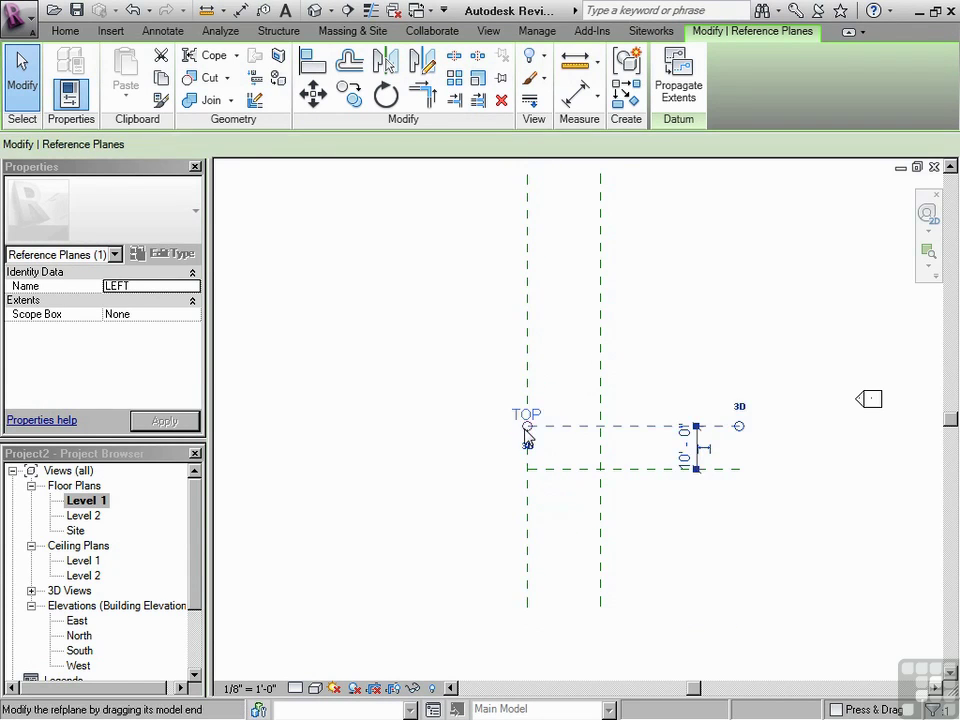
left_click_drag(527, 427, 480, 427)
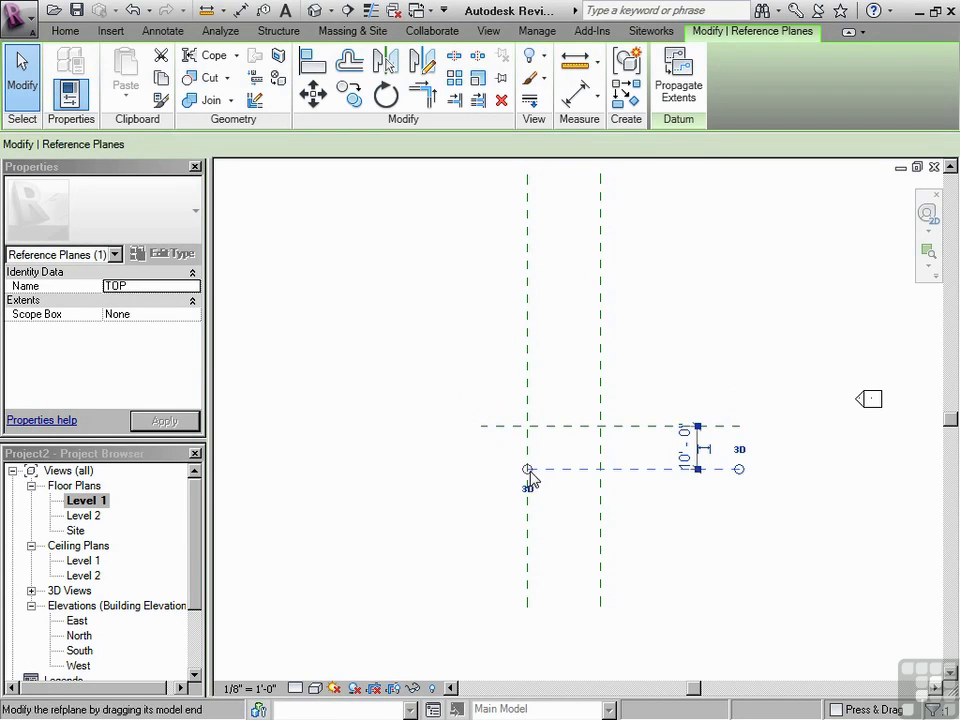
left_click(527, 470)
left_click_drag(527, 469, 480, 468)
left_click(562, 508)
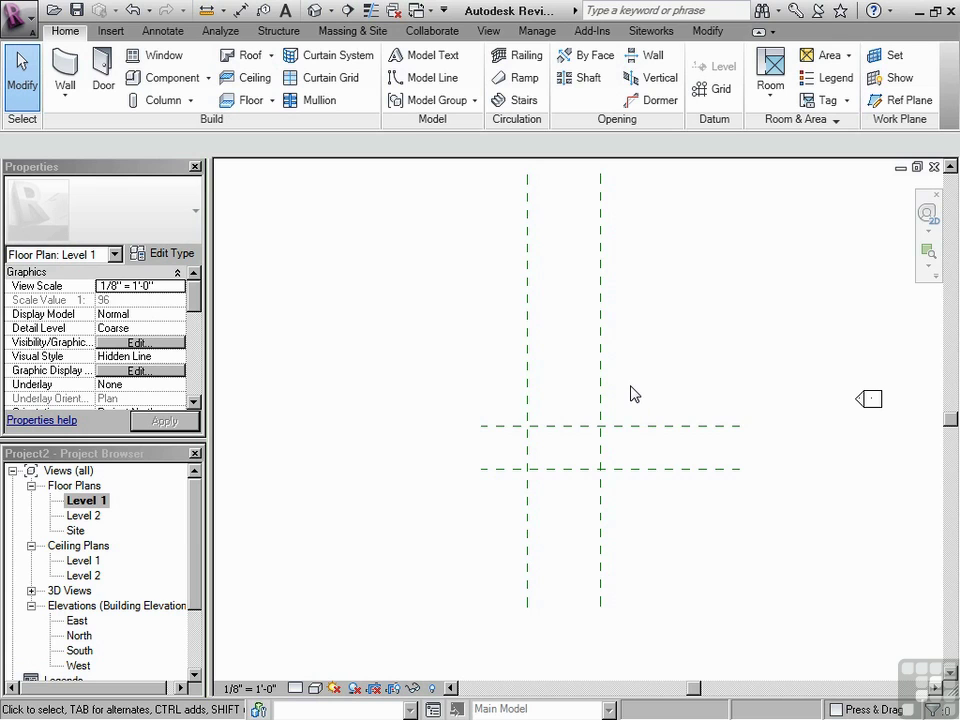
Place a vertical reference plane 8' 6" inside LEFT, midway between LEFT and RIGHT.
scroll(631, 391, "up", 1)
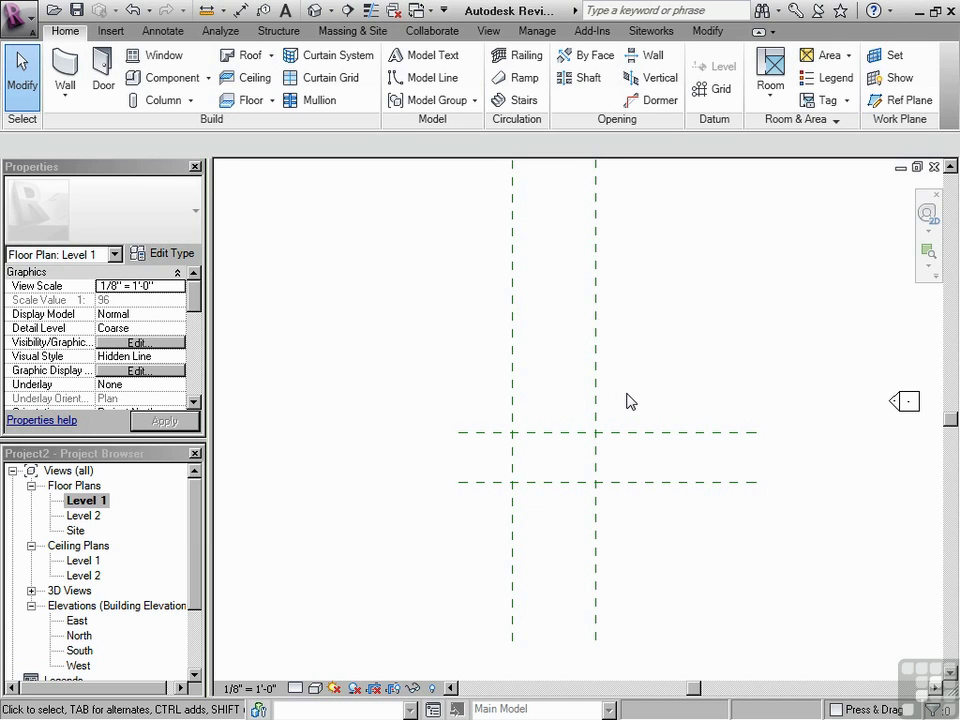
scroll(441, 388, "down", 1)
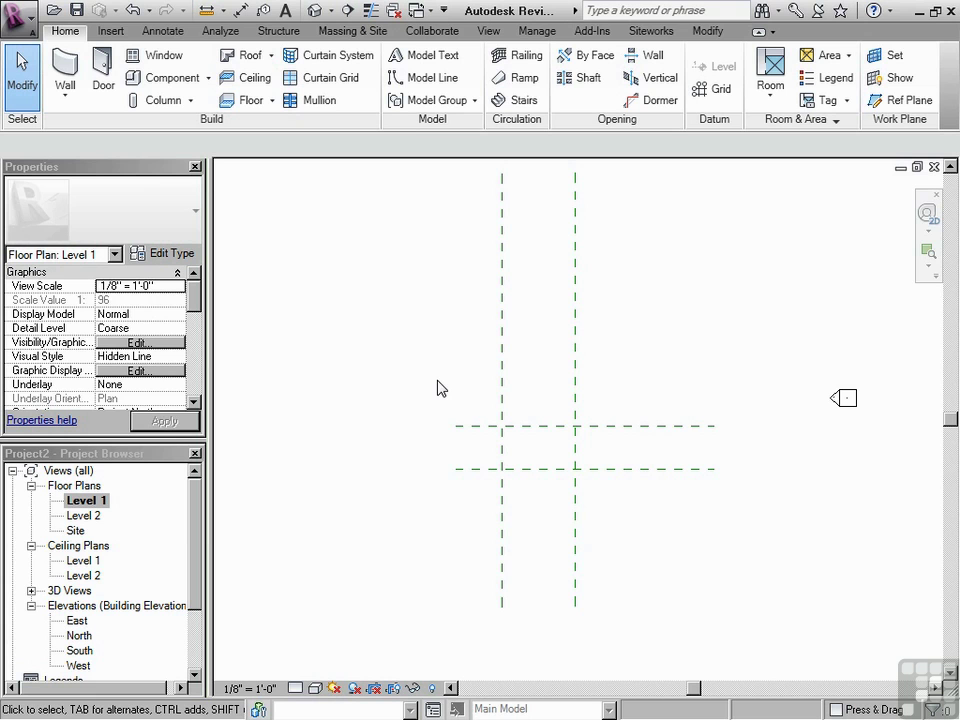
left_click(888, 102)
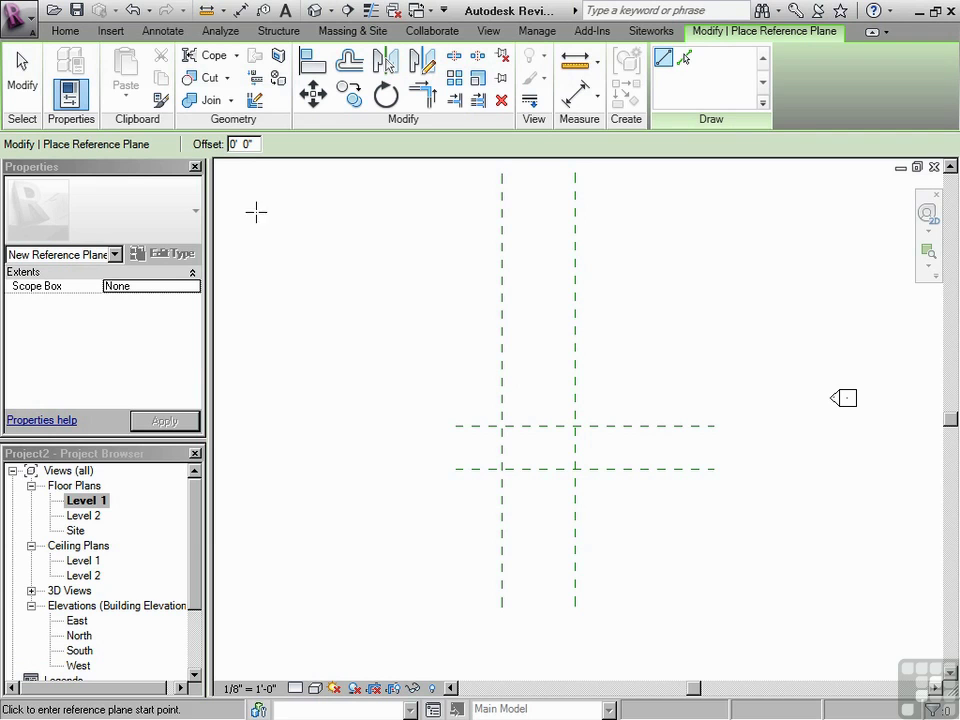
double_click(243, 144)
type("8'6")
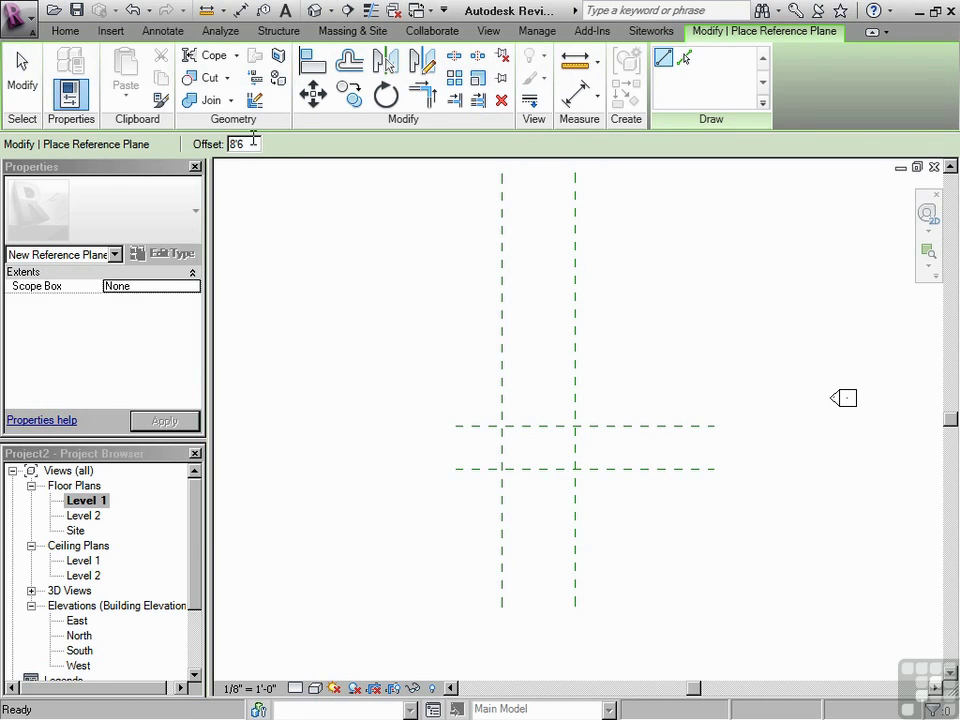
key("Return")
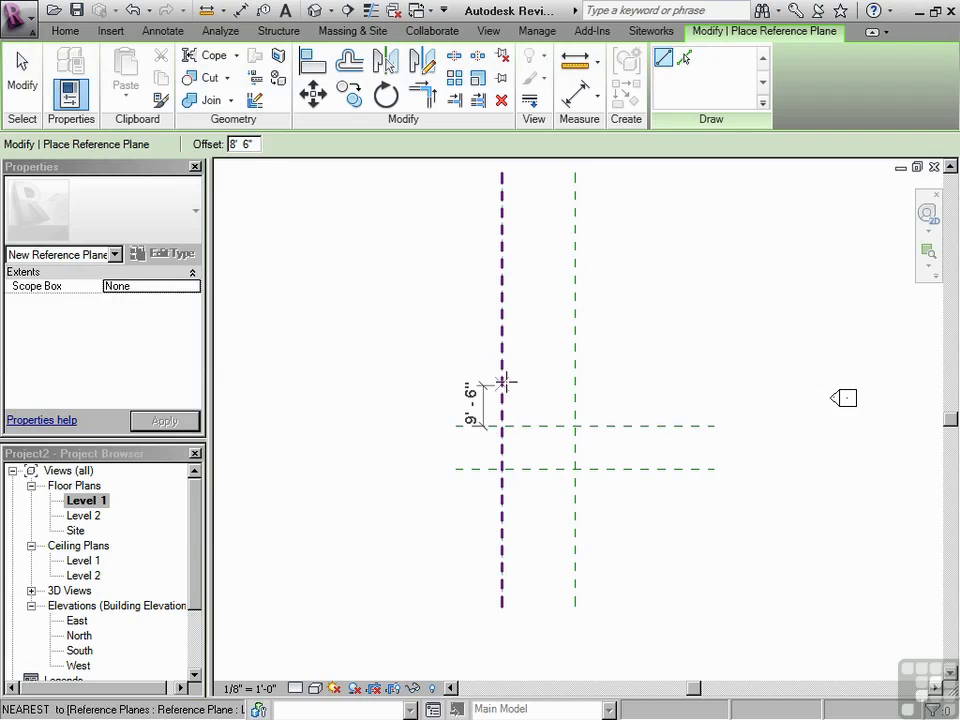
left_click(502, 370)
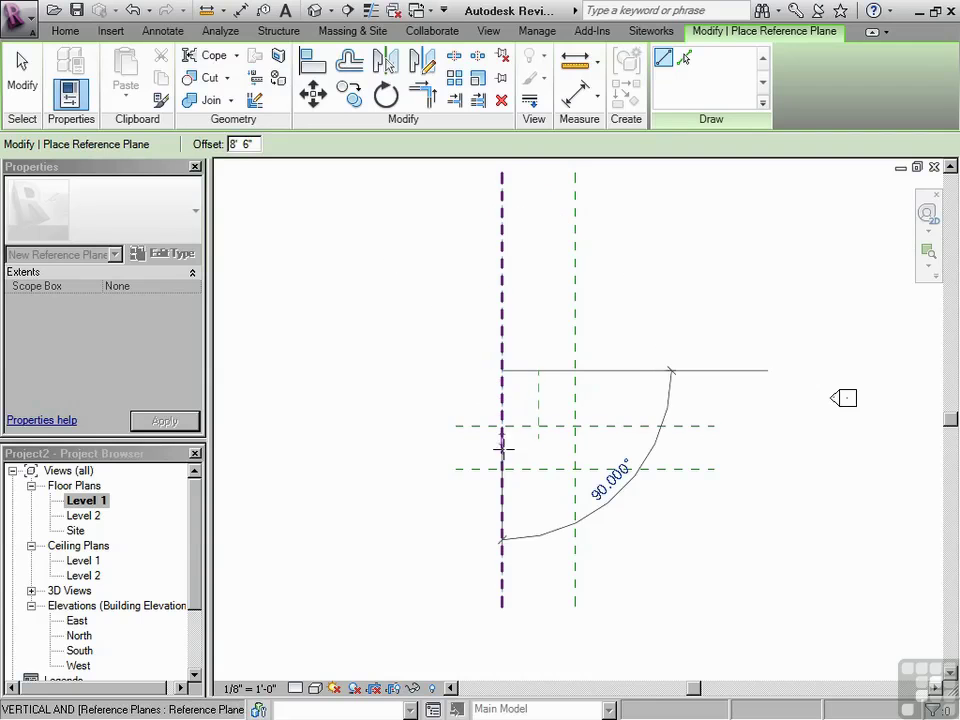
left_click(502, 516)
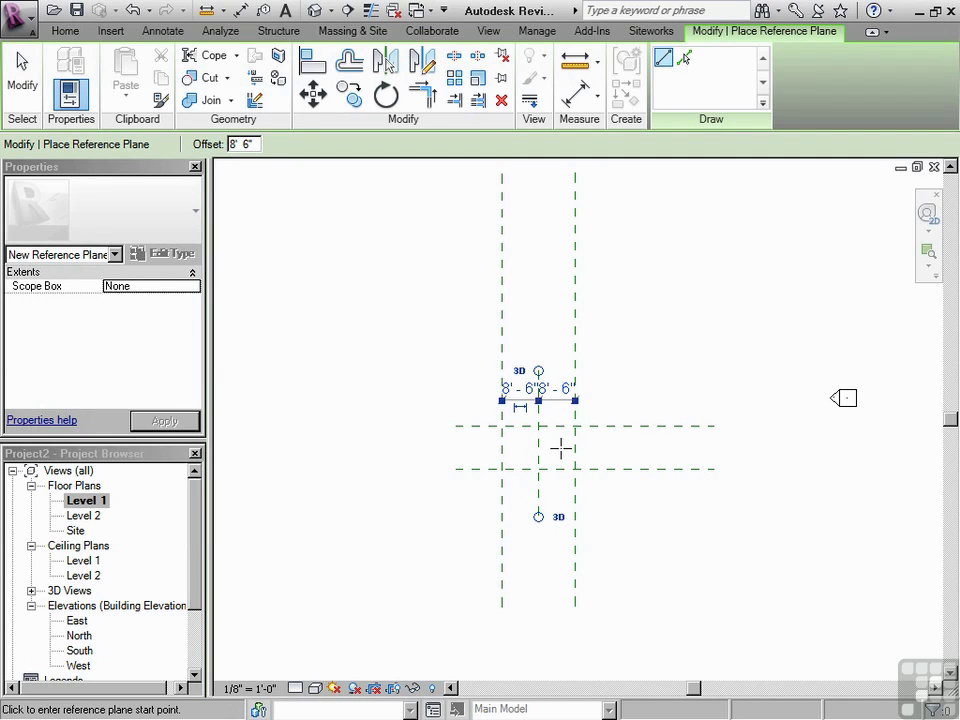
key("Escape")
key("Escape")
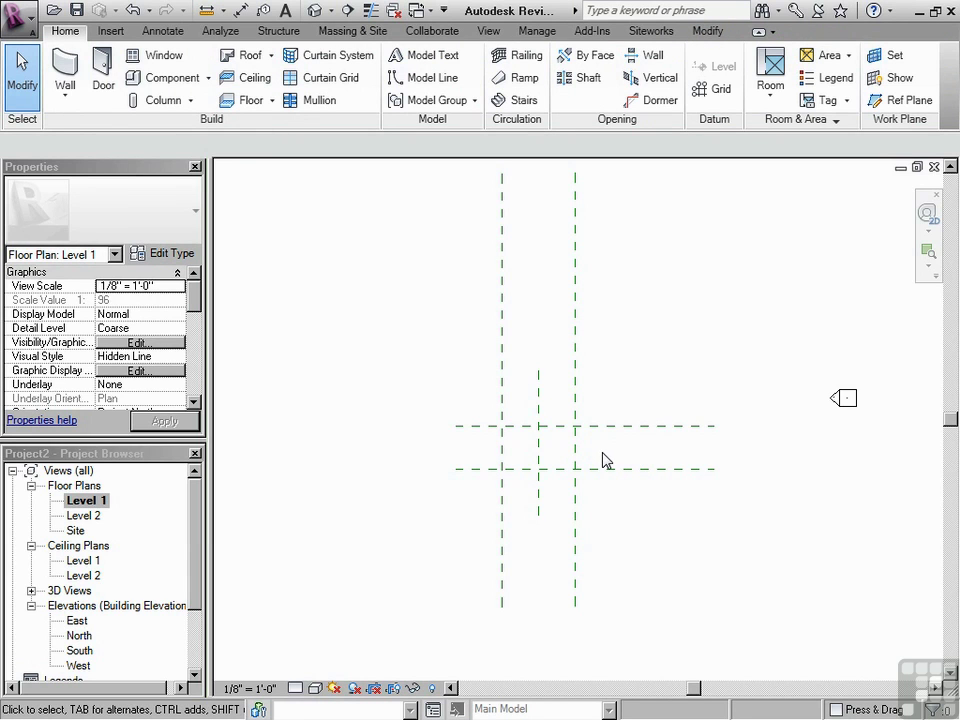
Draw a horizontal reference plane 5' 0" below TOP, centred between the two horizontal planes.
left_click(885, 99)
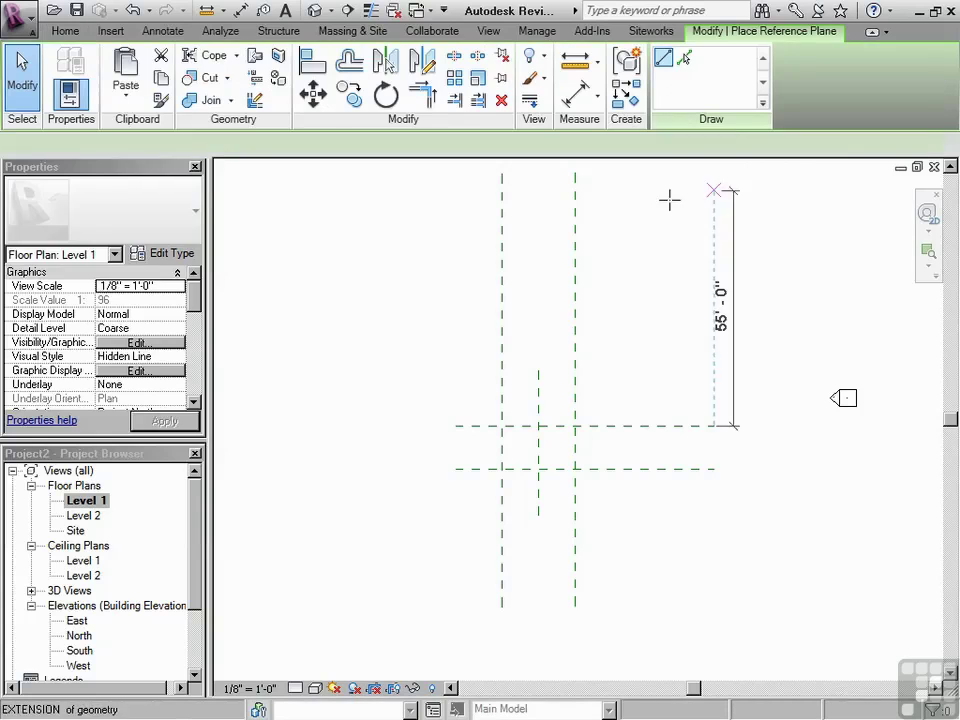
left_click(242, 144)
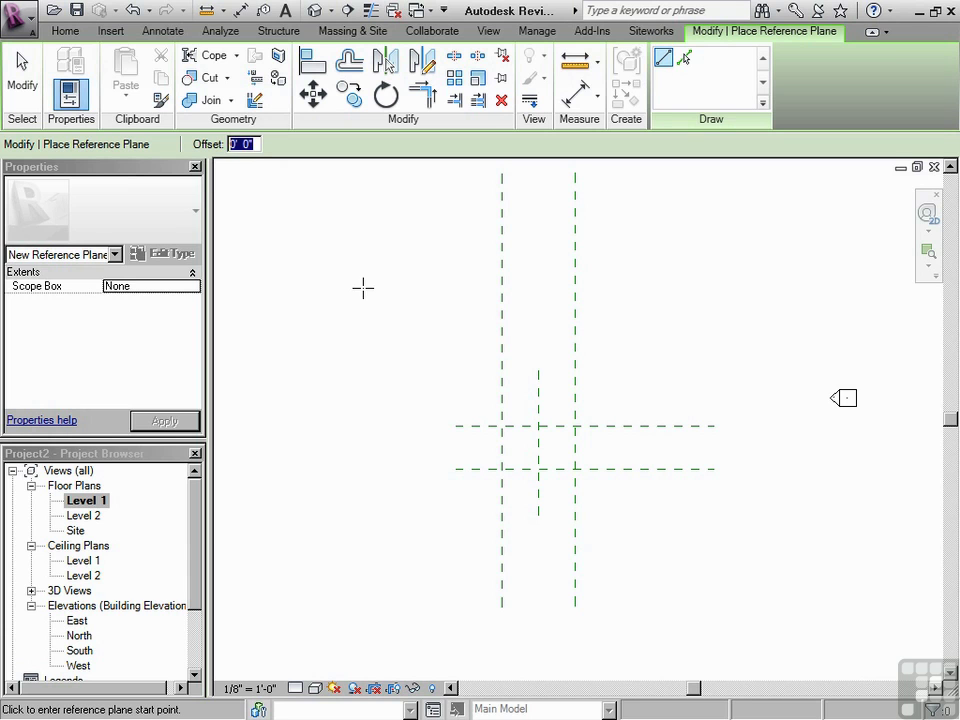
type("5")
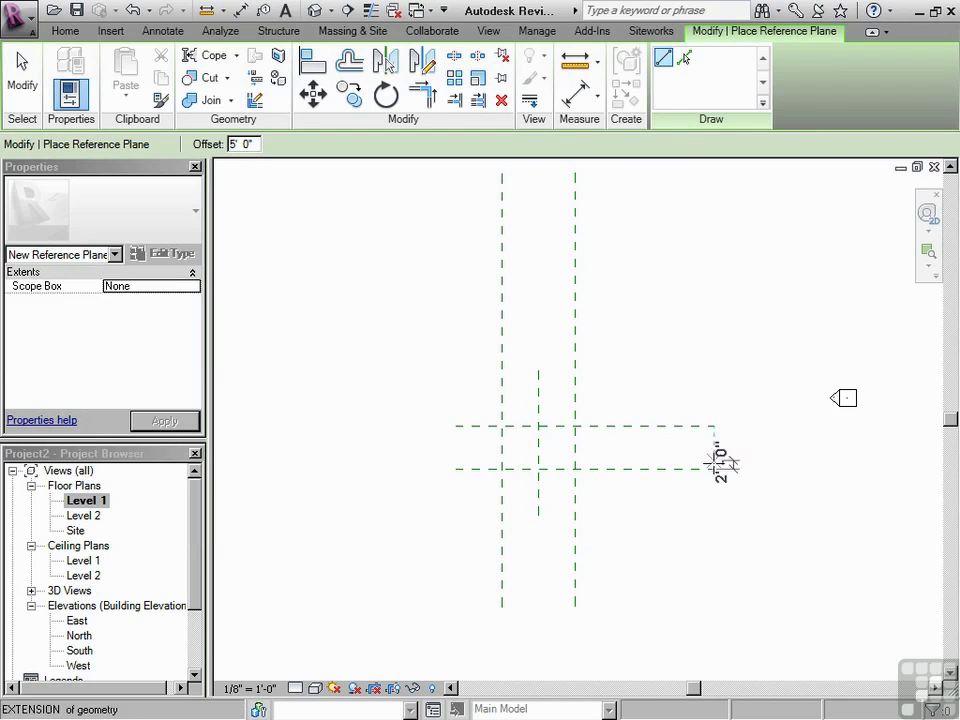
left_click(714, 426)
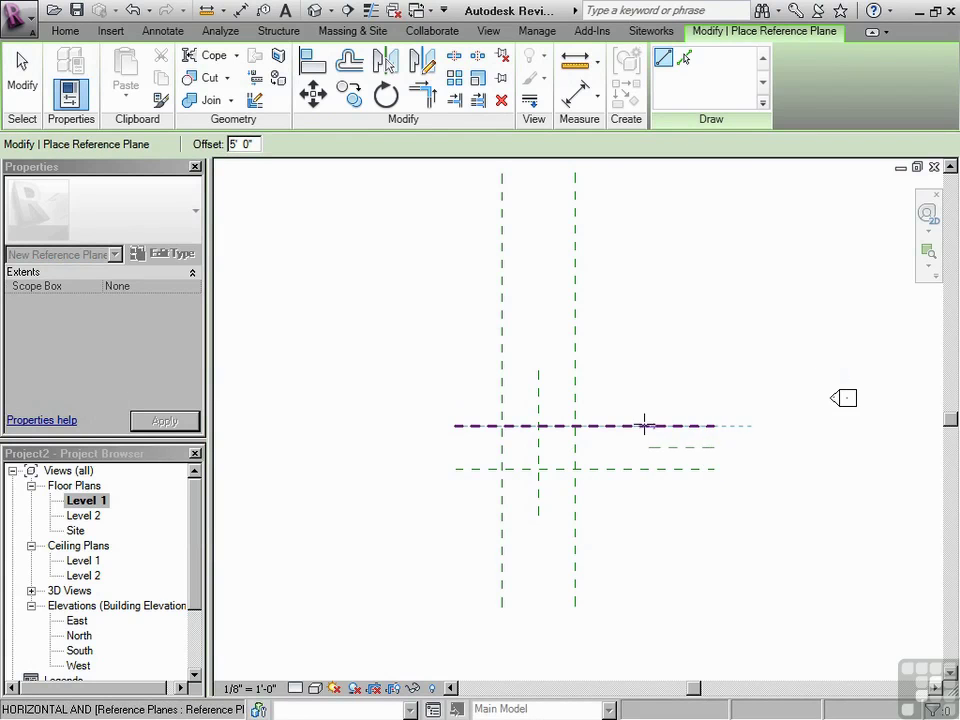
left_click(455, 426)
key("Escape")
key("Escape")
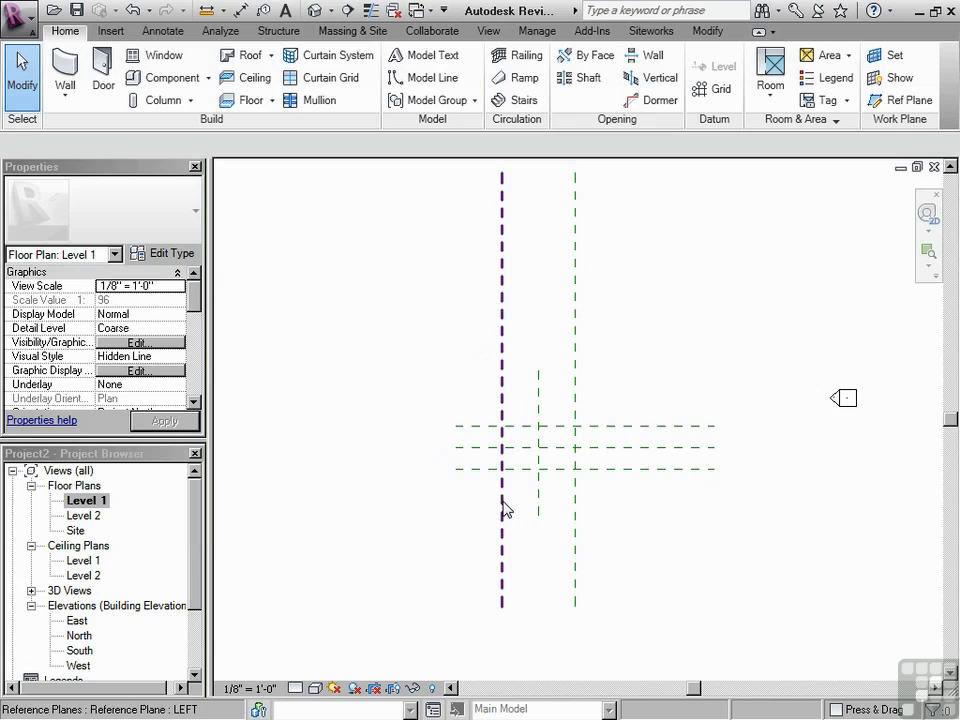
Name the short vertical reference plane CENTRE EW.
left_click(539, 383)
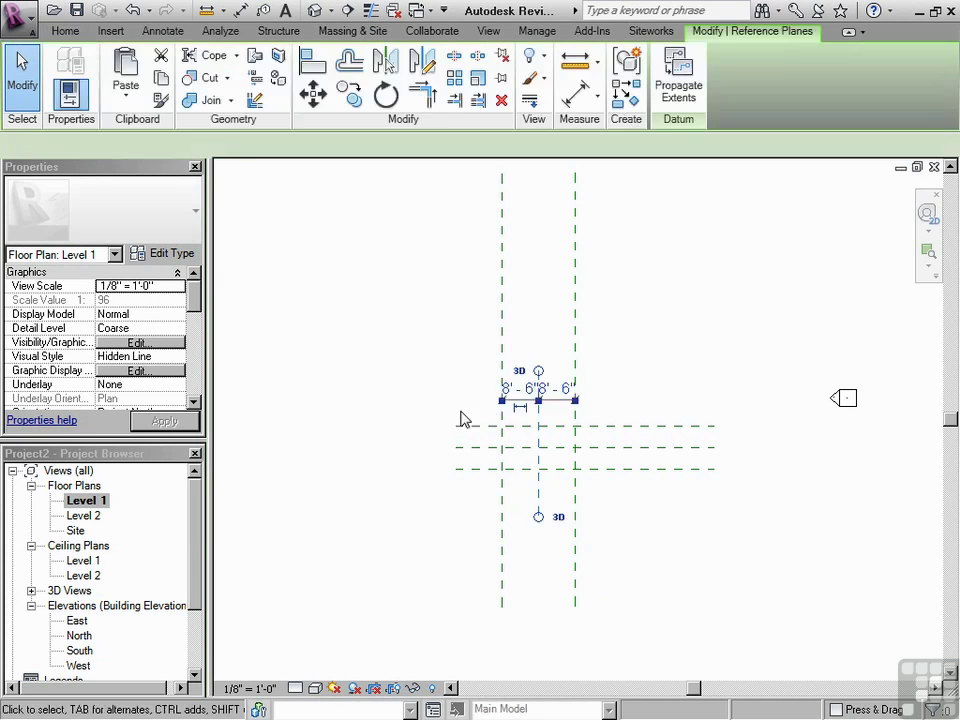
left_click(110, 286)
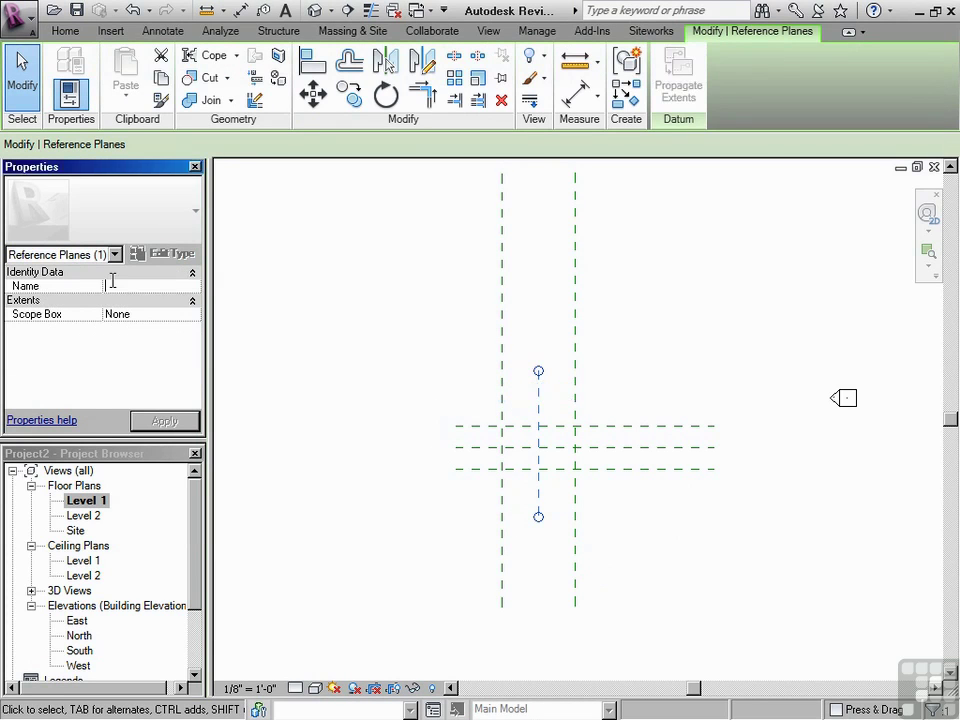
type("CENTRE EW")
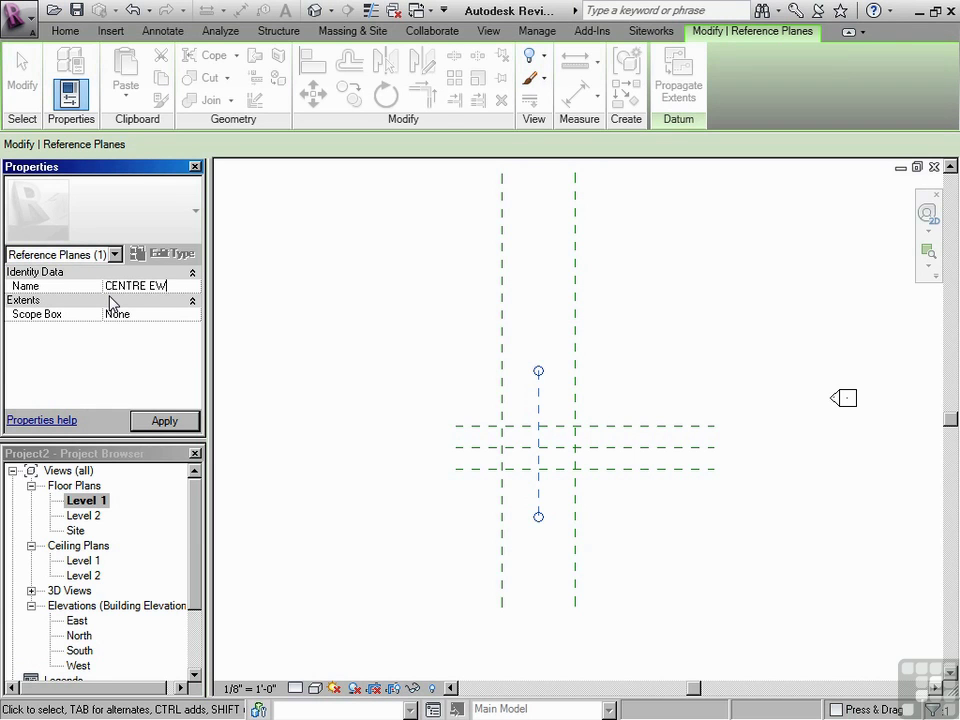
key("Escape")
Name the middle horizontal reference plane CENTRE NS.
left_click(471, 448)
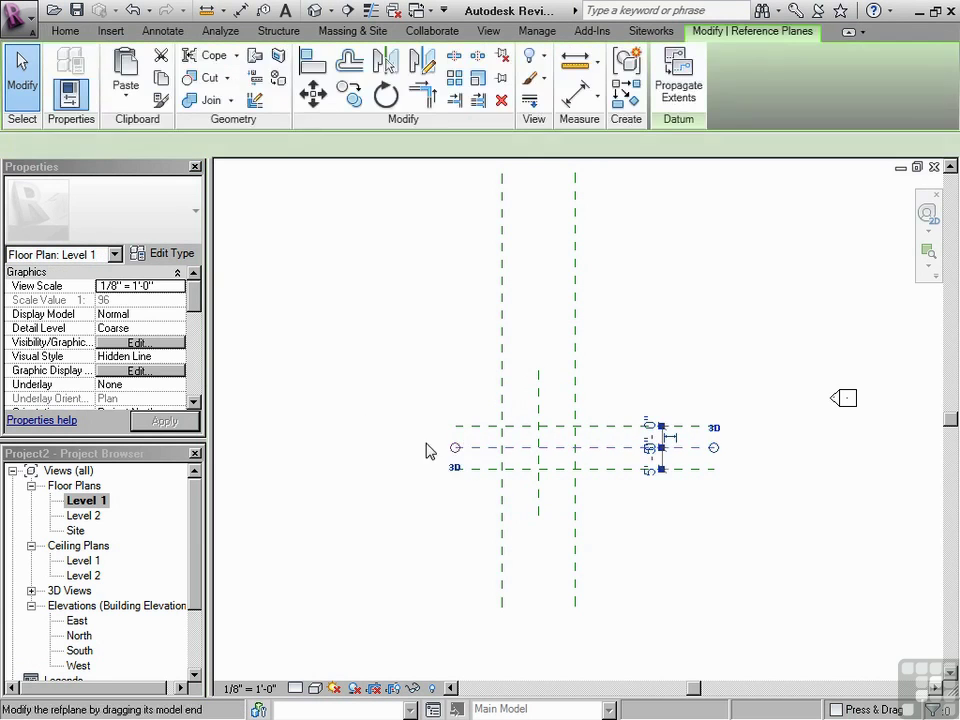
left_click(141, 287)
type("CENTRE NS")
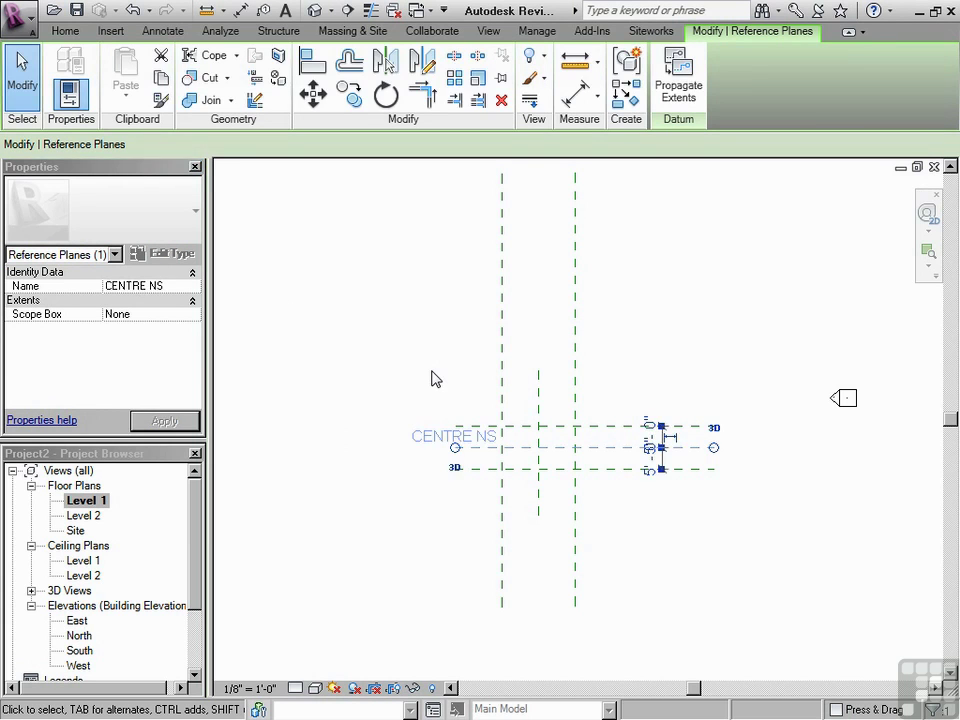
left_click(431, 379)
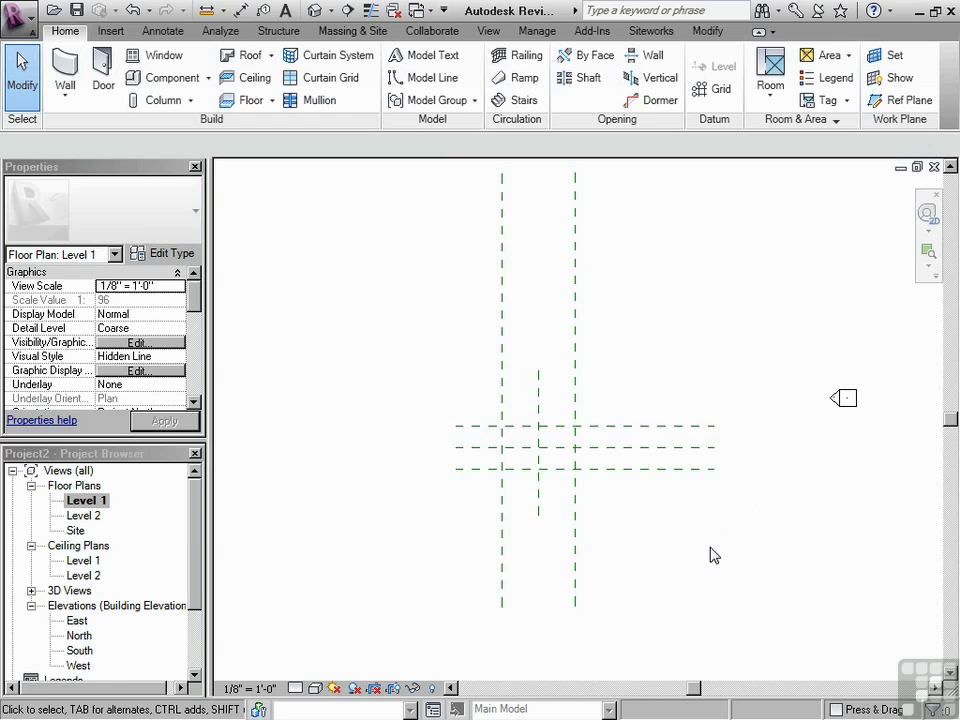
Place a short vertical reference plane 7' 10 1/2" in from the RIGHT plane.
scroll(657, 547, "up", 1)
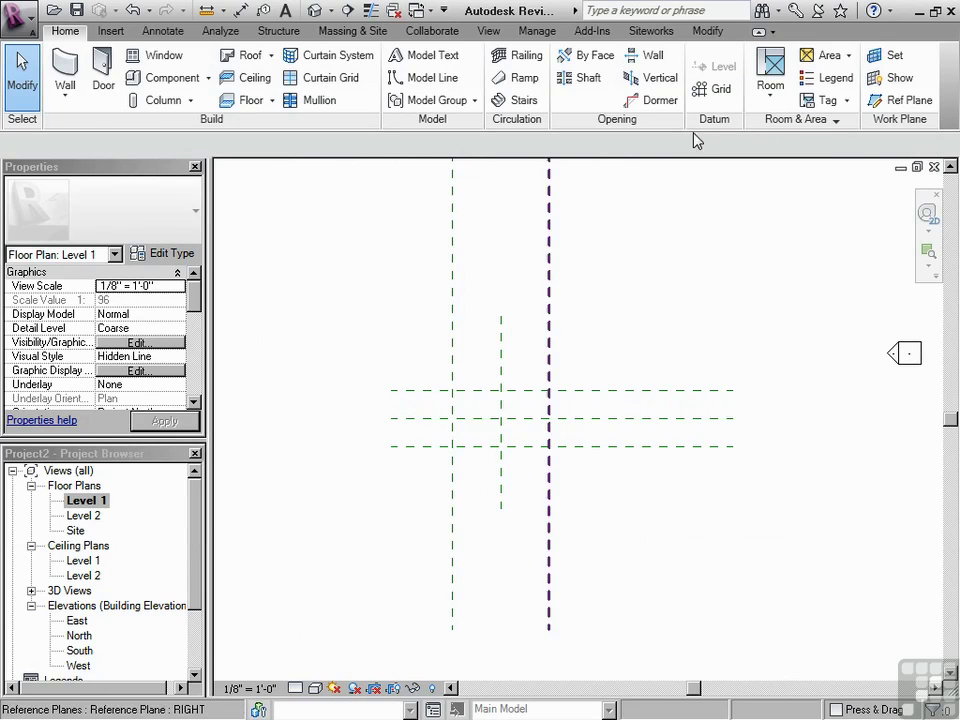
left_click(905, 100)
left_click(226, 143)
type("7'10 1/")
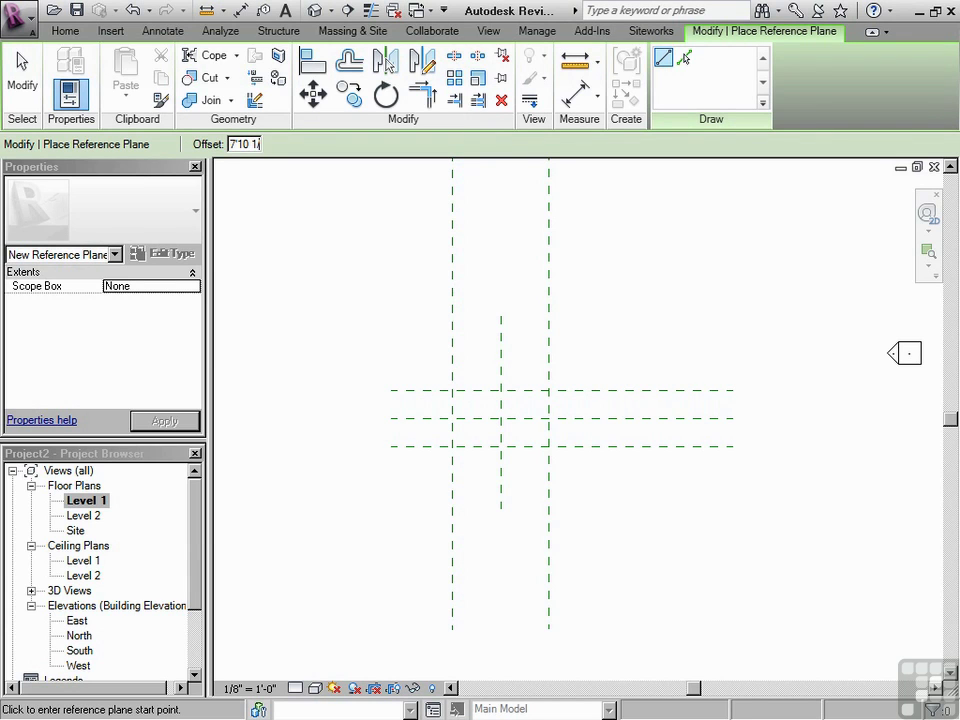
type("2")
key("Return")
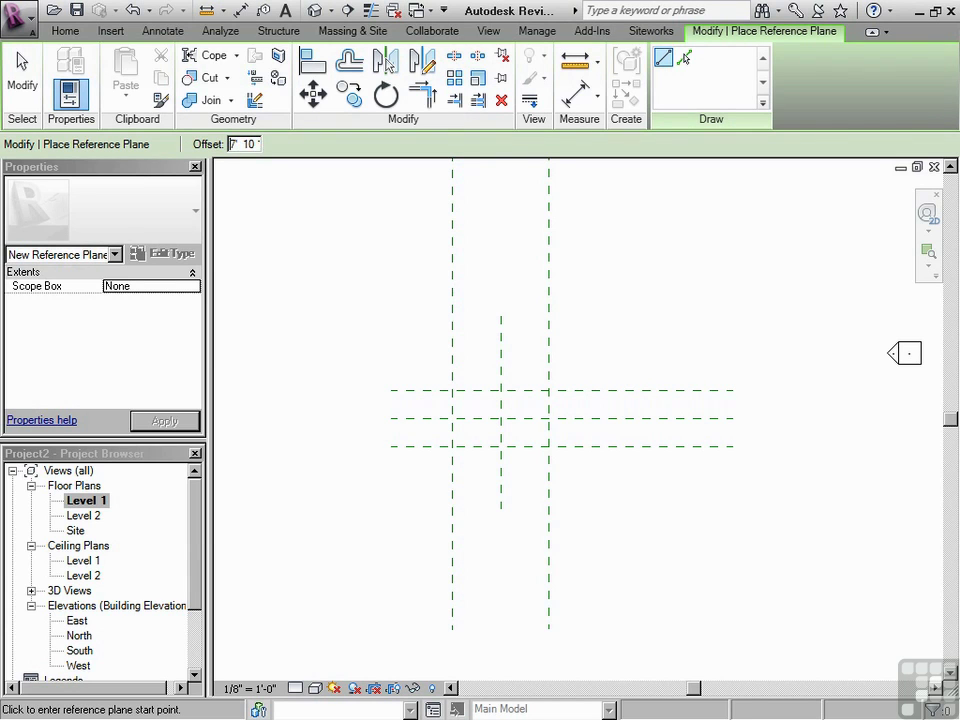
left_click(550, 437)
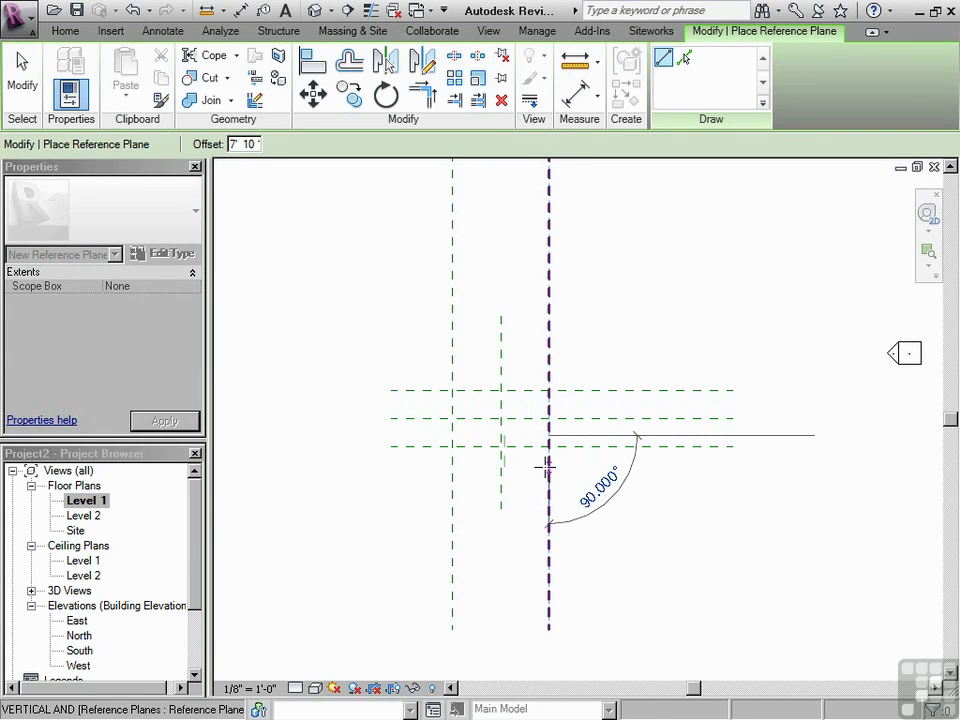
key("Escape")
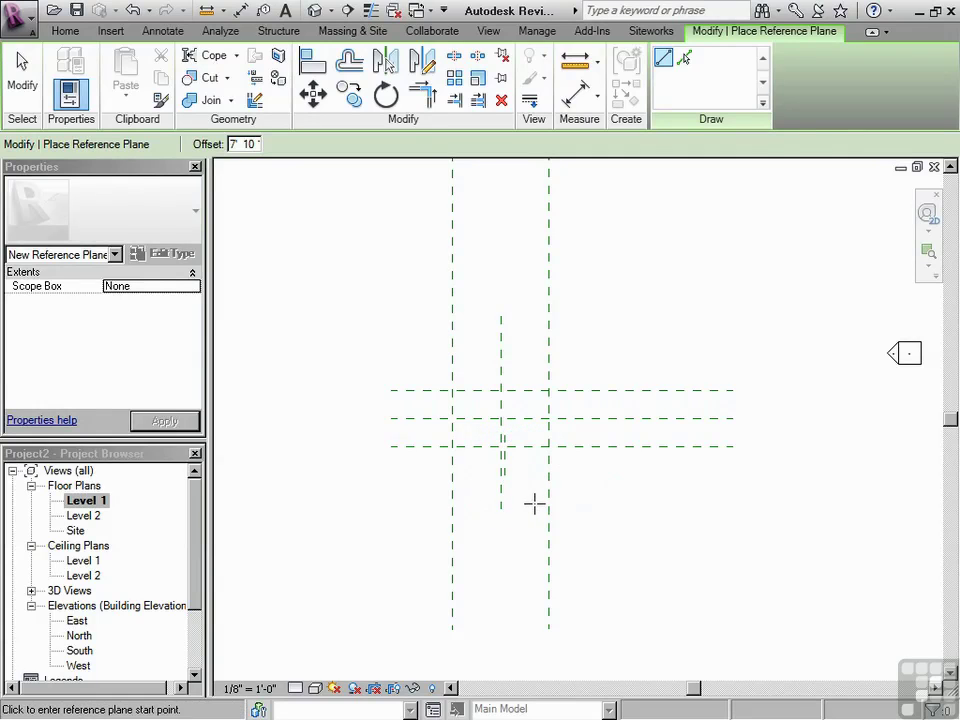
key("Escape")
Name the new short vertical reference plane CENTRE POST.
left_click(506, 475)
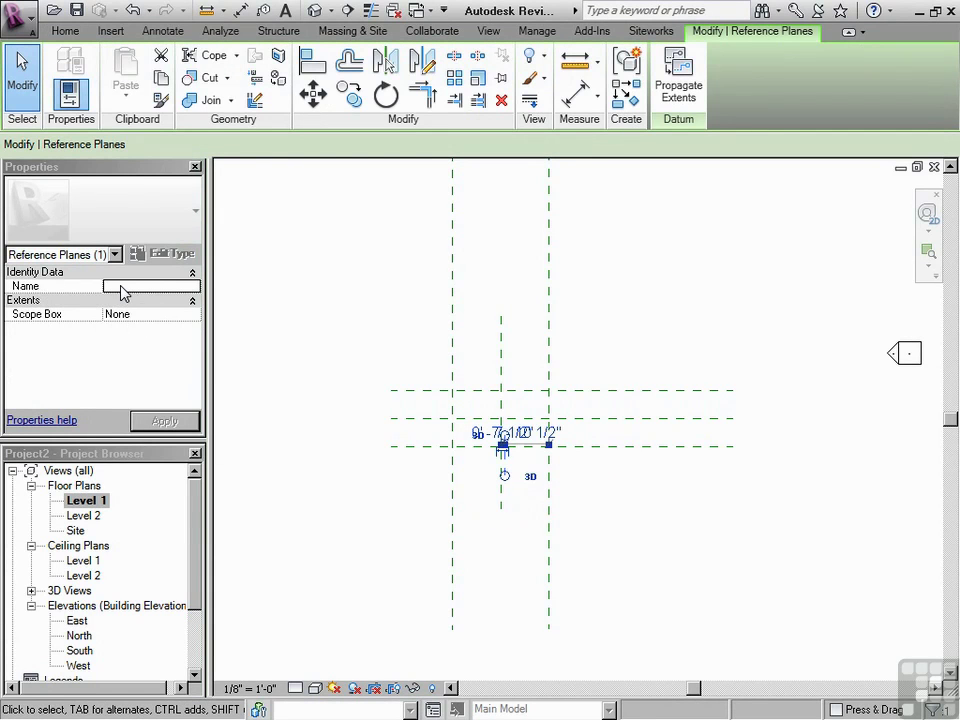
left_click(122, 287)
type("CENTRE POST")
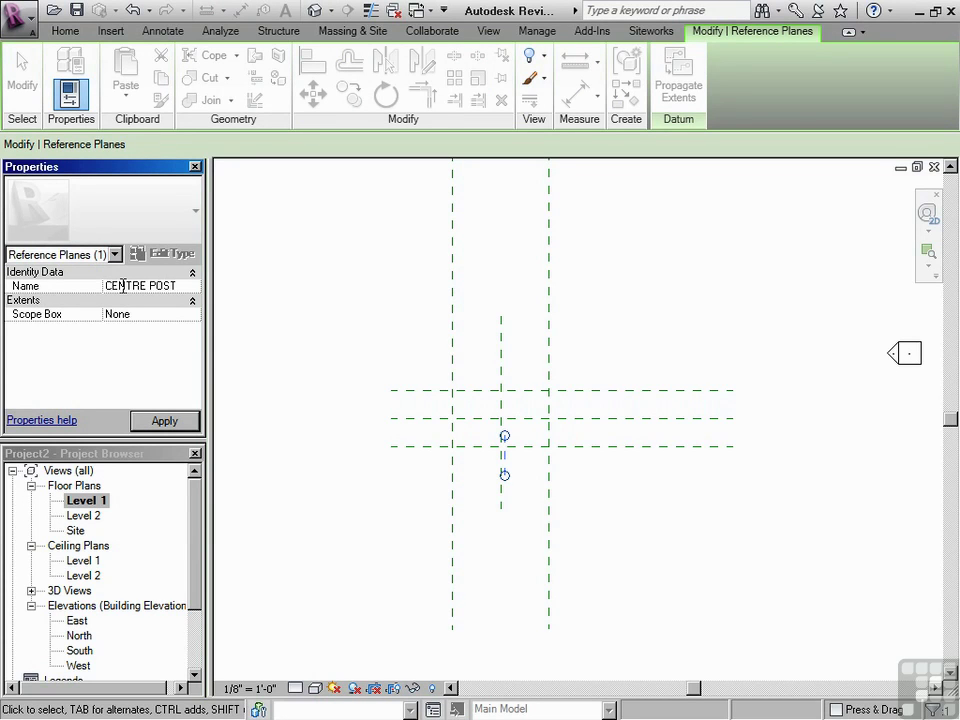
left_click(391, 272)
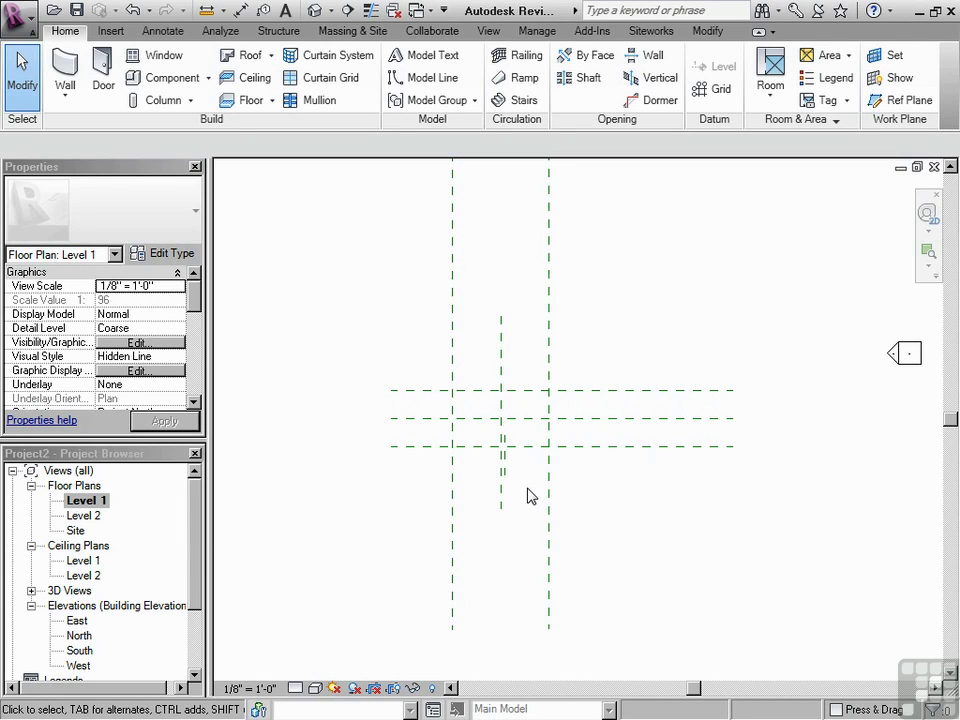
Window-select all seven reference planes, pin them with Pin (PN), then deselect.
left_click(549, 368)
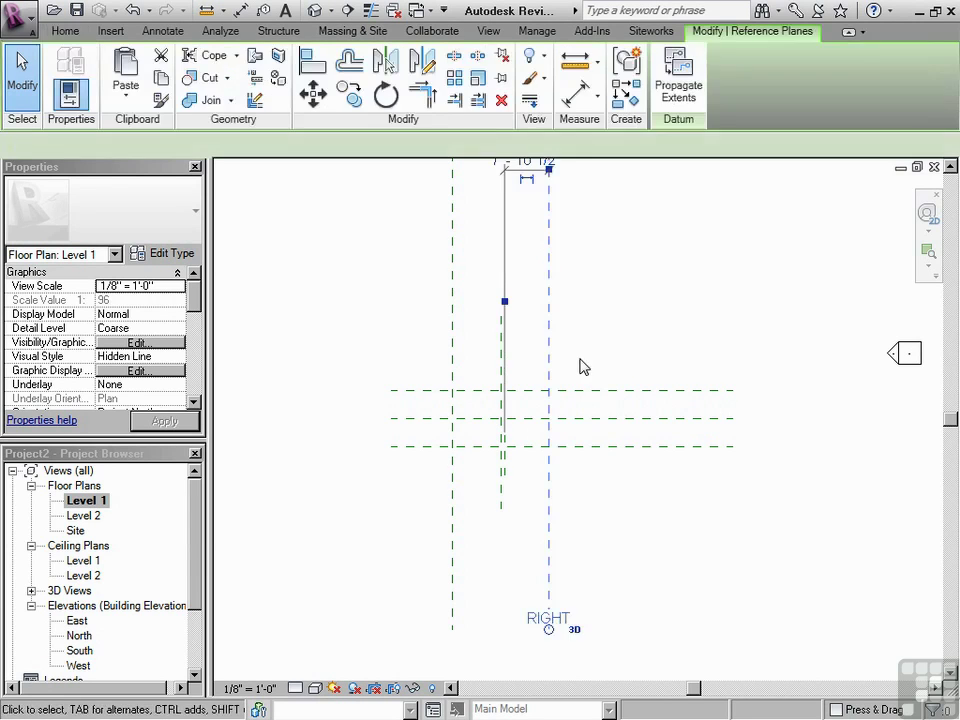
key("Escape")
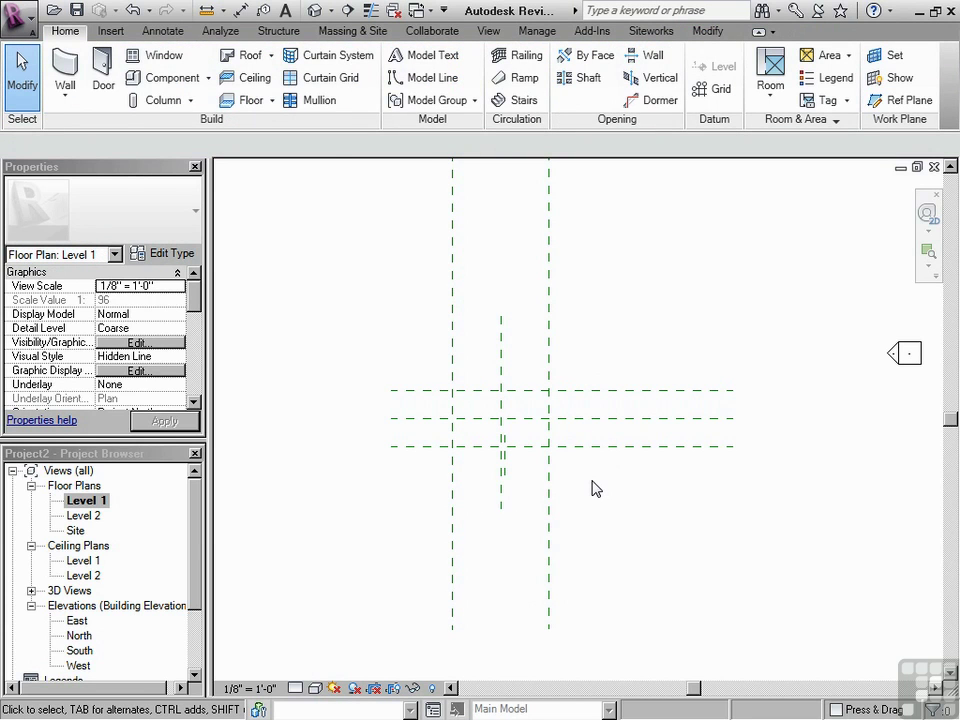
left_click_drag(581, 476, 429, 386)
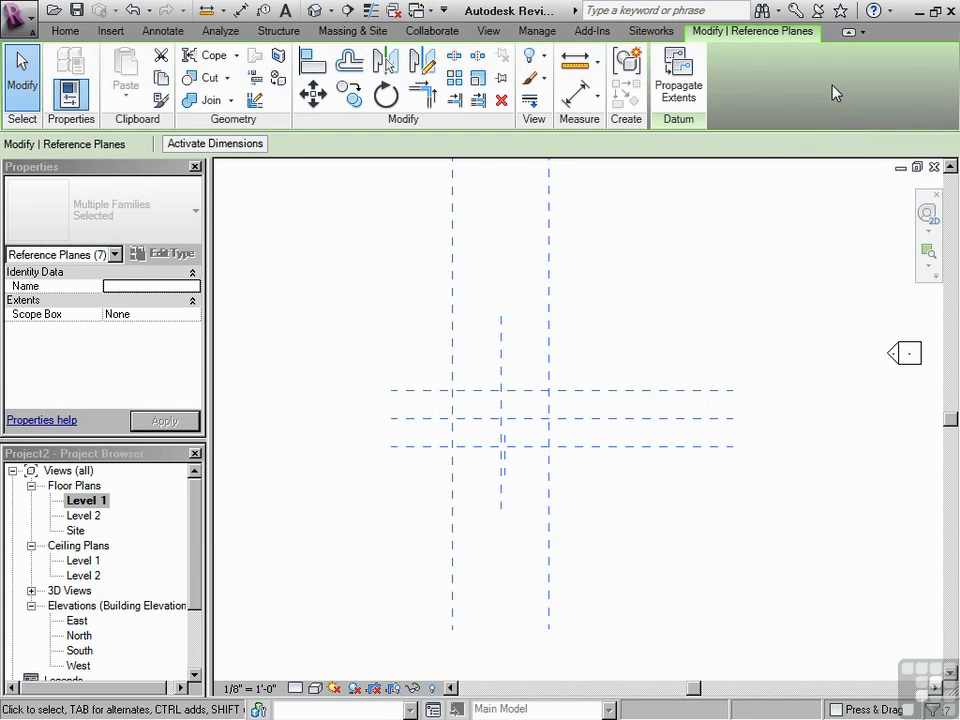
left_click(501, 84)
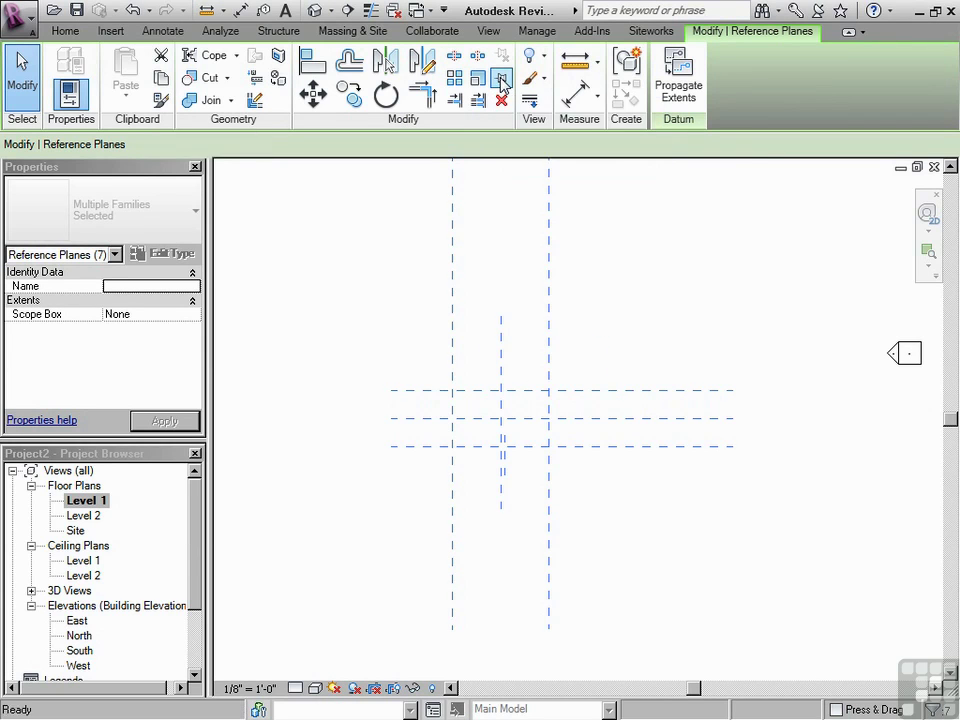
left_click(615, 304)
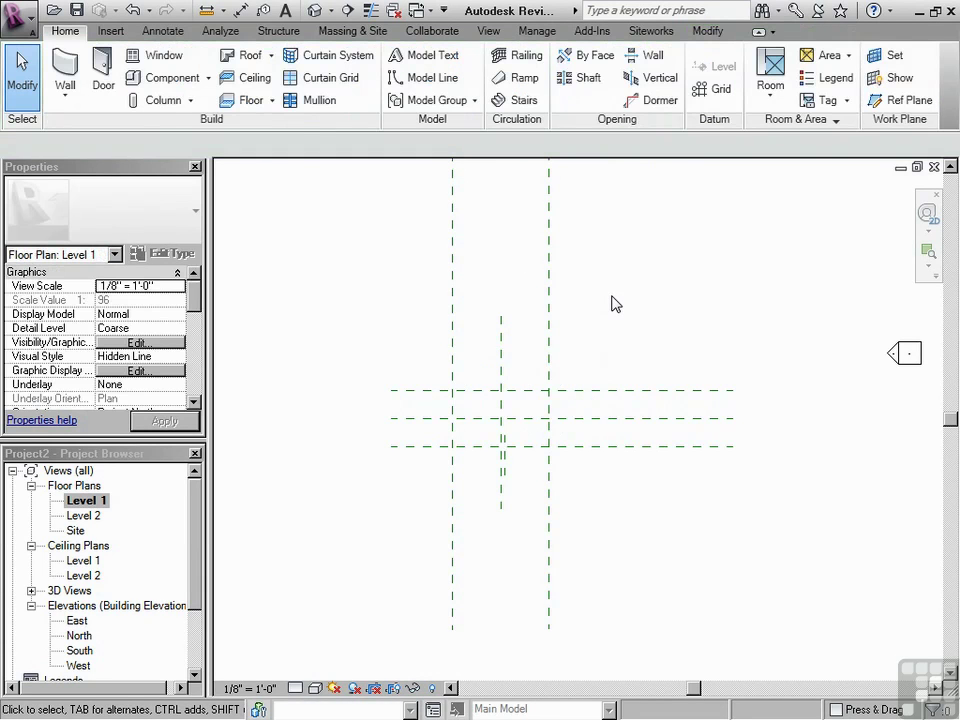
Switch to the Level 2 floor plan and confirm the TOP reference plane shows as pinned.
double_click(83, 515)
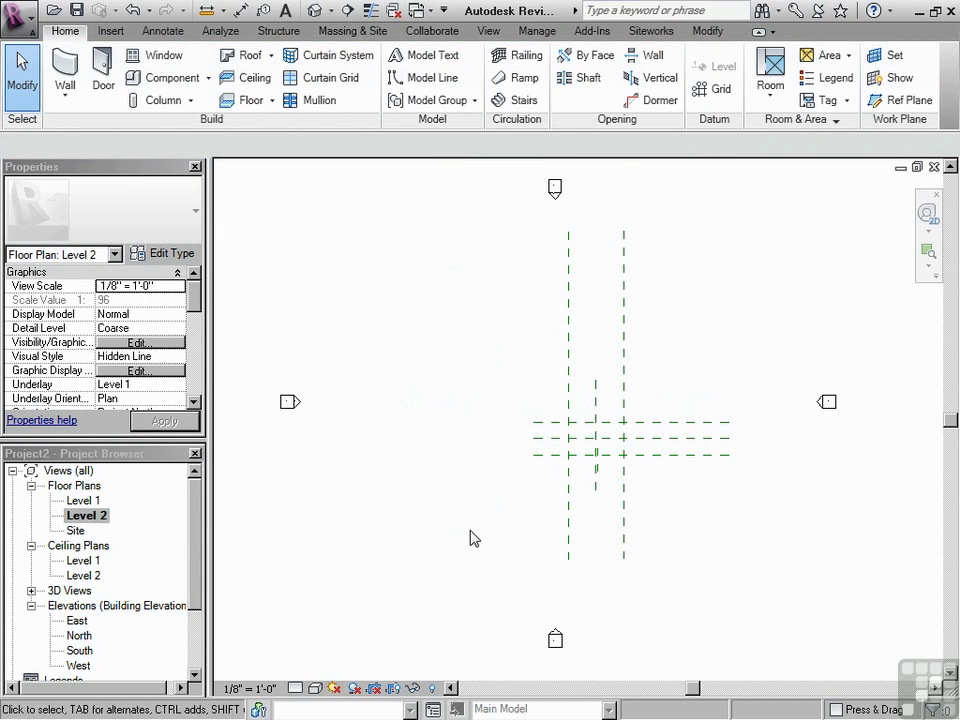
left_click(645, 424)
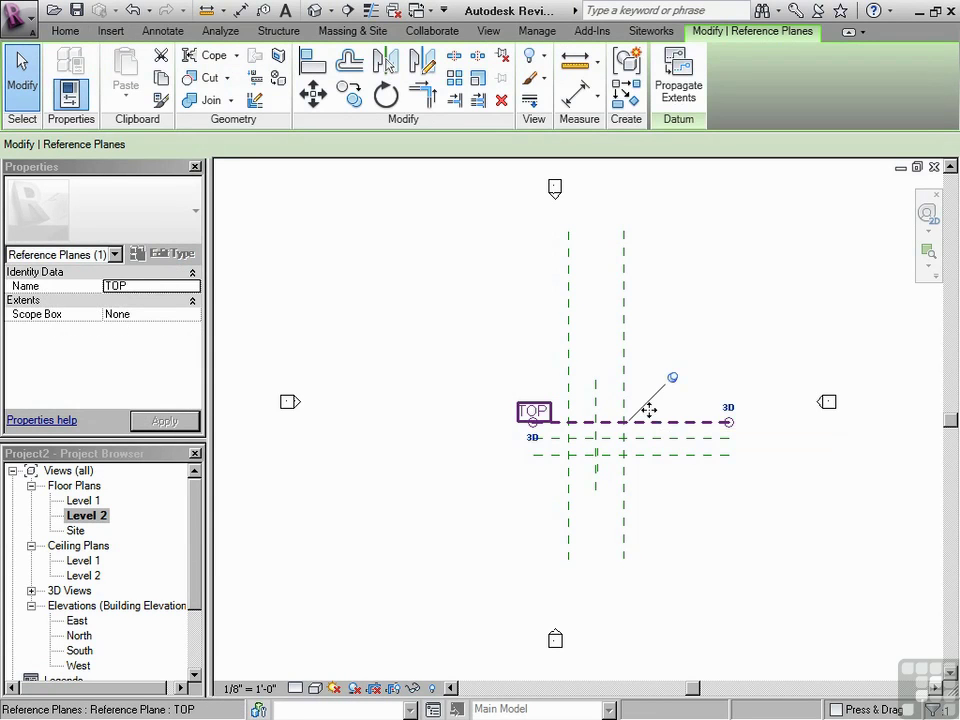
left_click(664, 349)
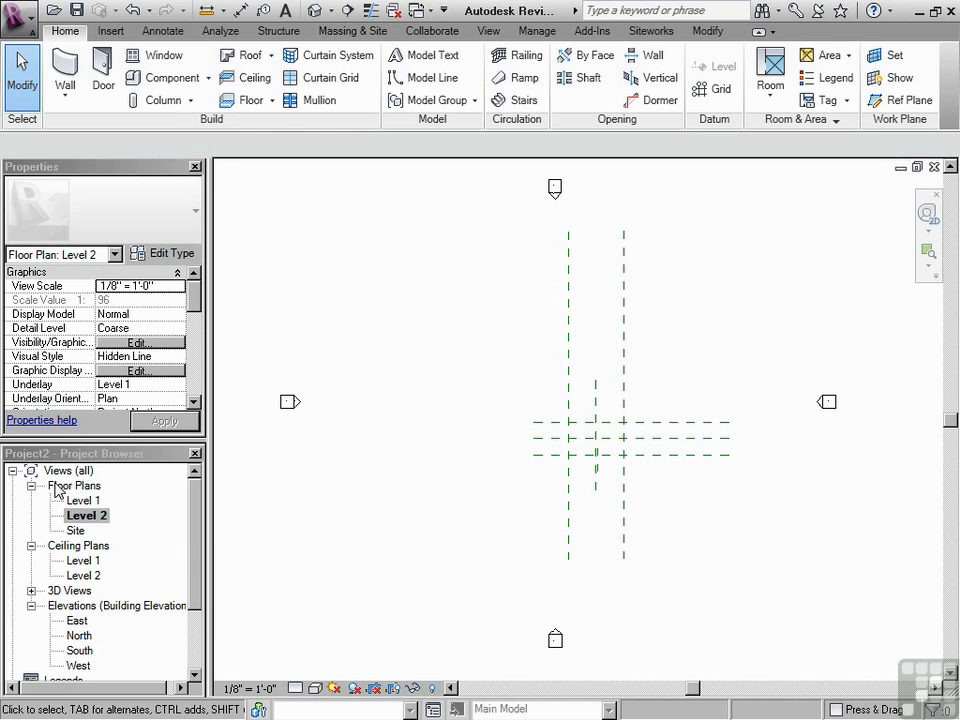
left_click(75, 455)
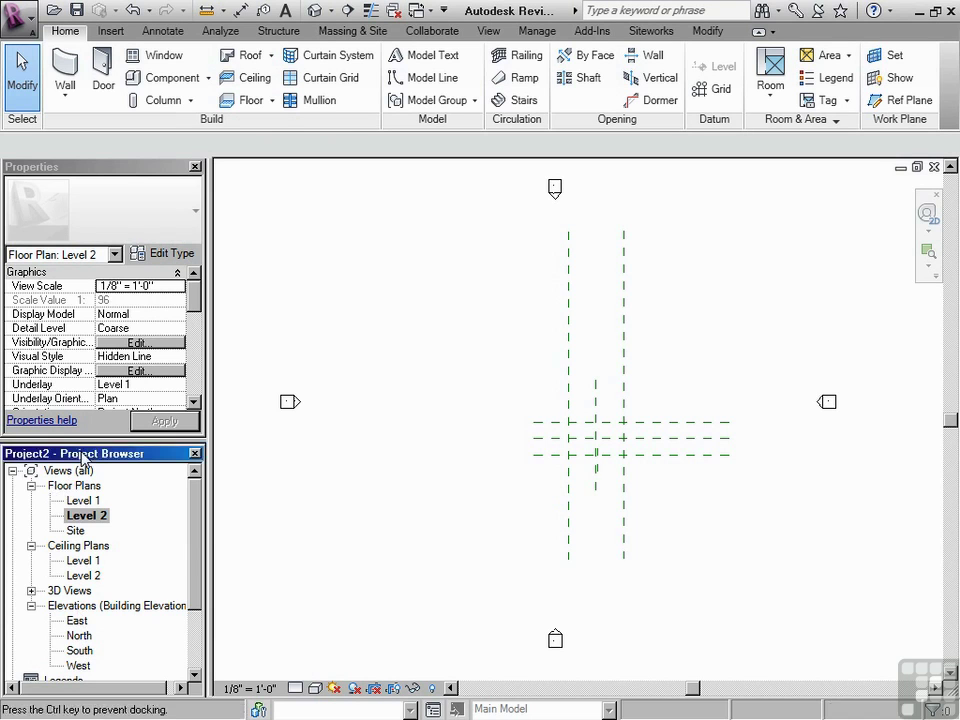
Open the South elevation, zoom in, and verify the LEFT reference plane is pinned.
double_click(82, 652)
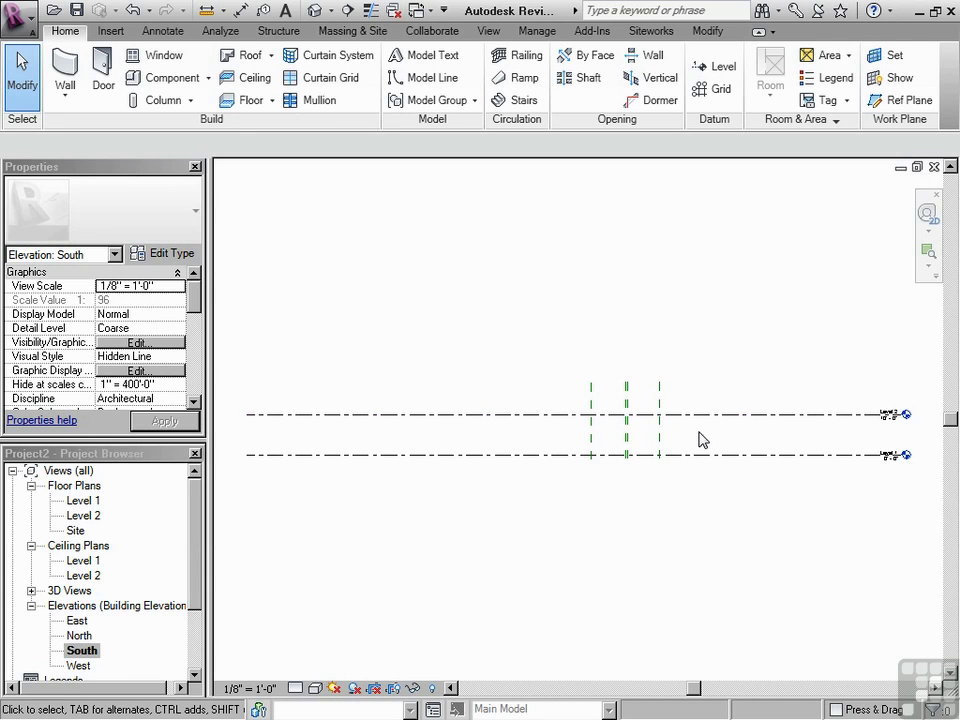
scroll(676, 442, "up", 1)
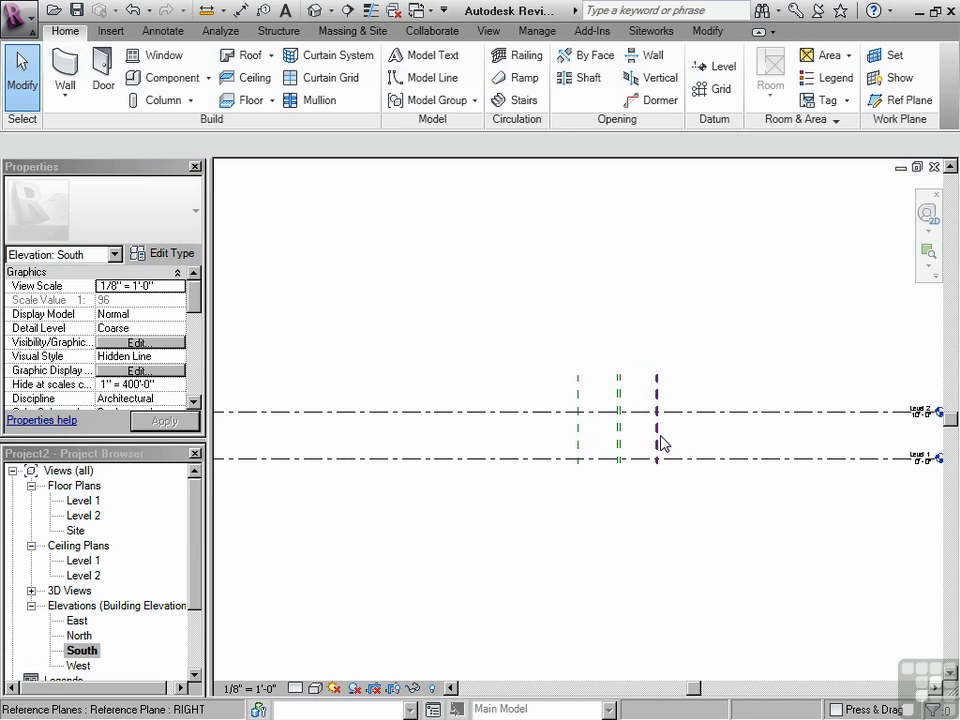
scroll(665, 442, "up", 5)
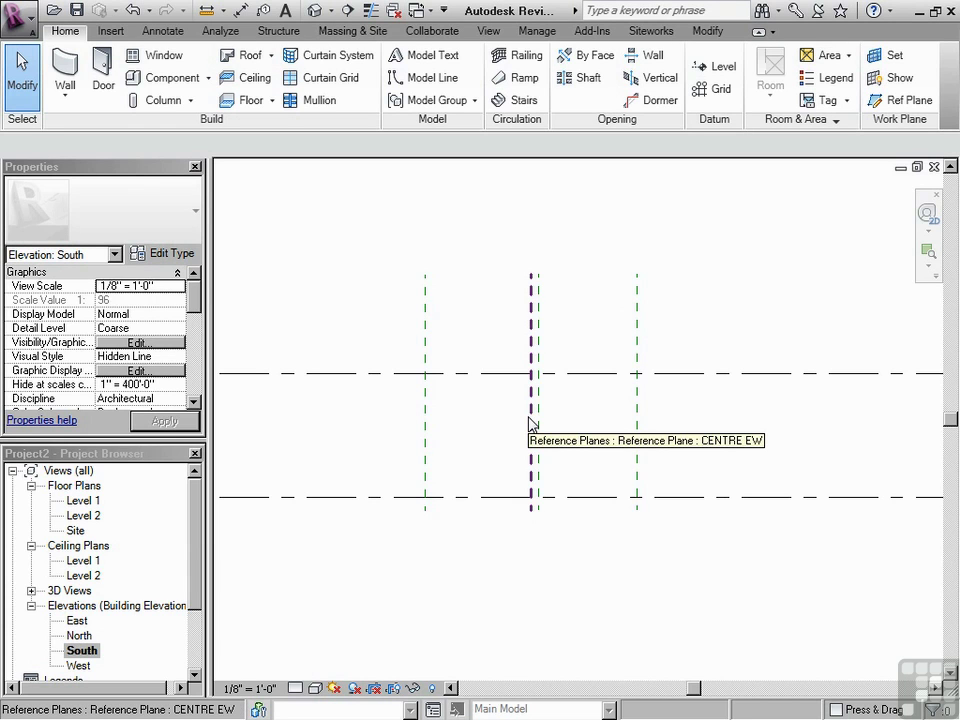
left_click(424, 425)
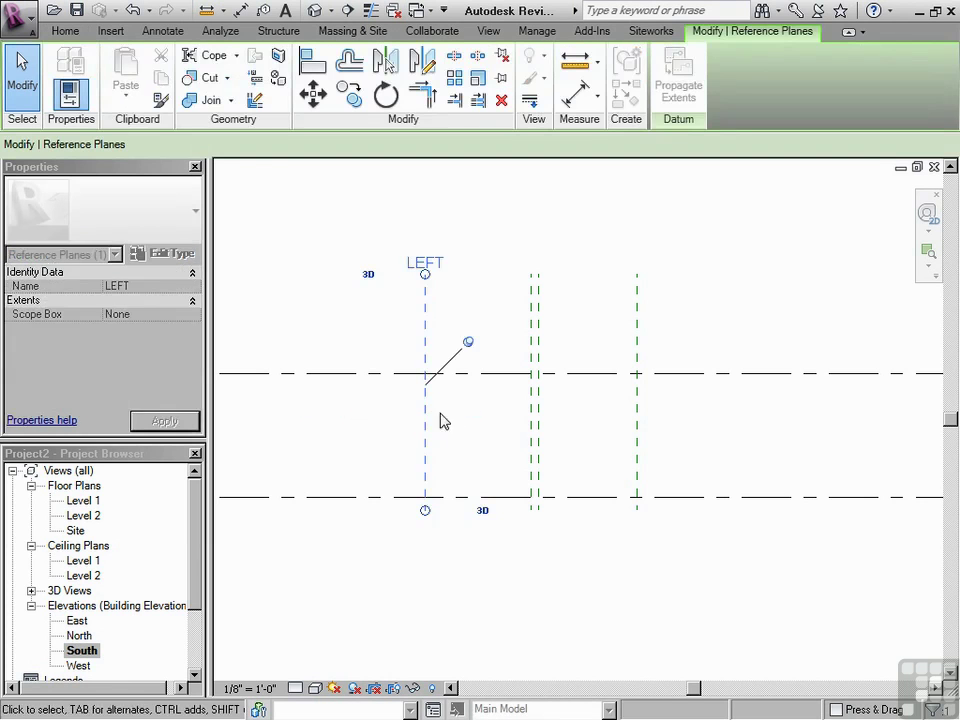
left_click(456, 421)
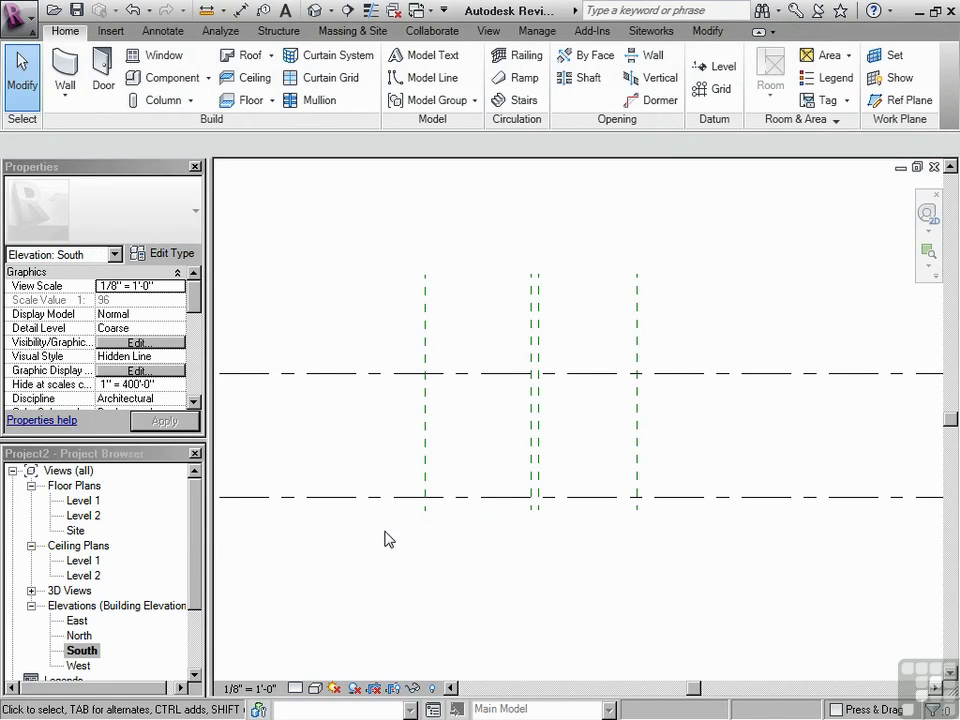